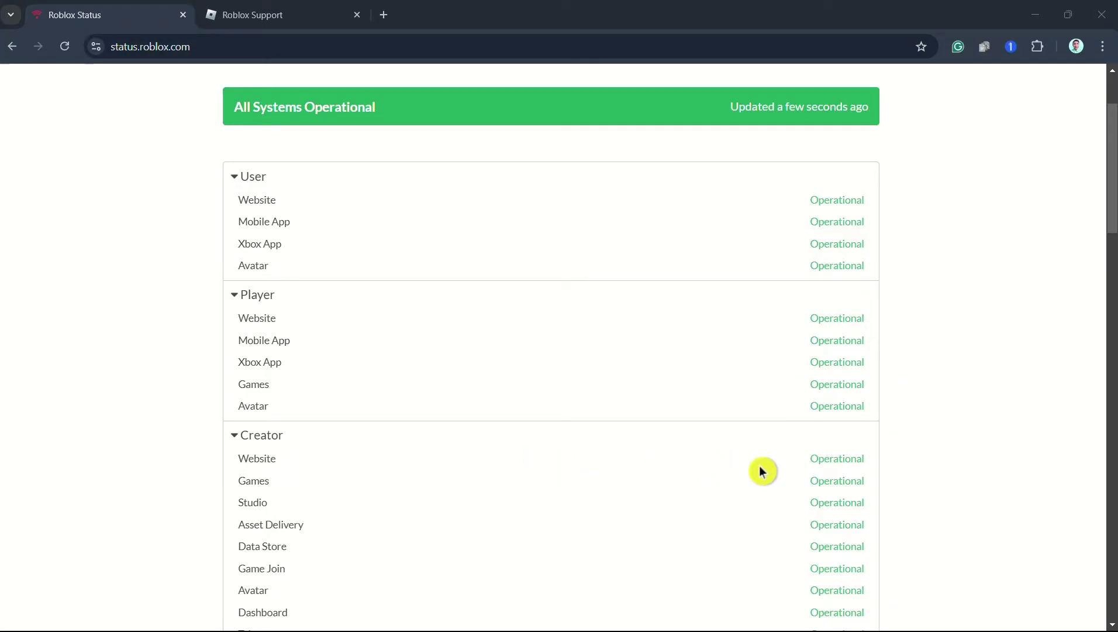
Check the Roblox service list on status.roblox.com to confirm every service shows Operational
{"action": "scroll", "coordinate": [760, 468], "scroll_direction": "down", "scroll_amount": 13}
{"action": "scroll", "coordinate": [760, 468], "scroll_direction": "up", "scroll_amount": 15}
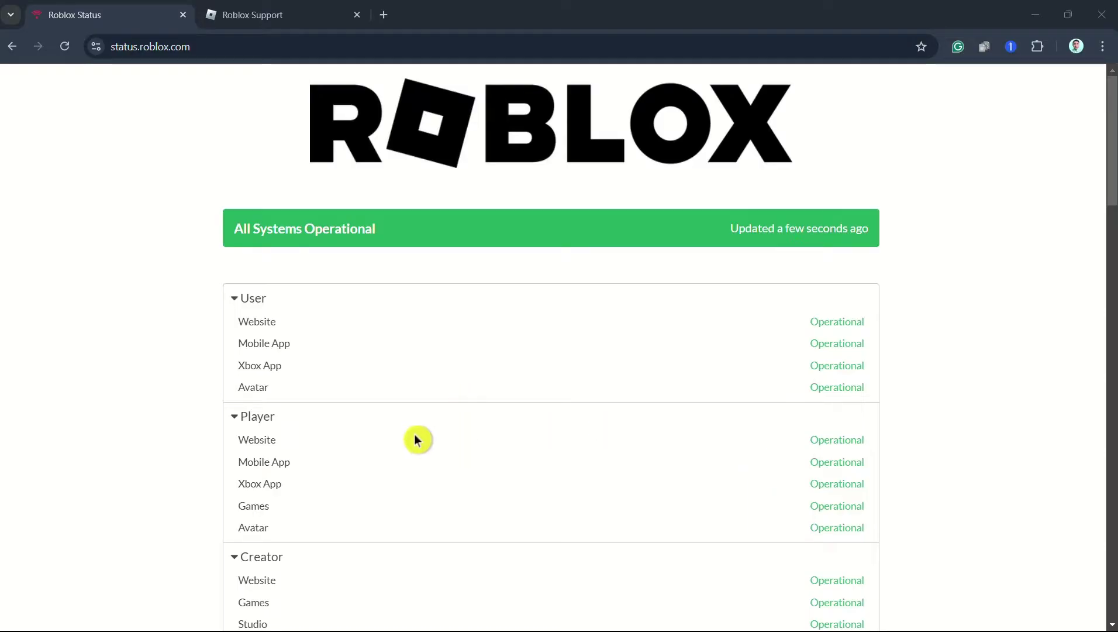
{"action": "left_click", "coordinate": [184, 47]}
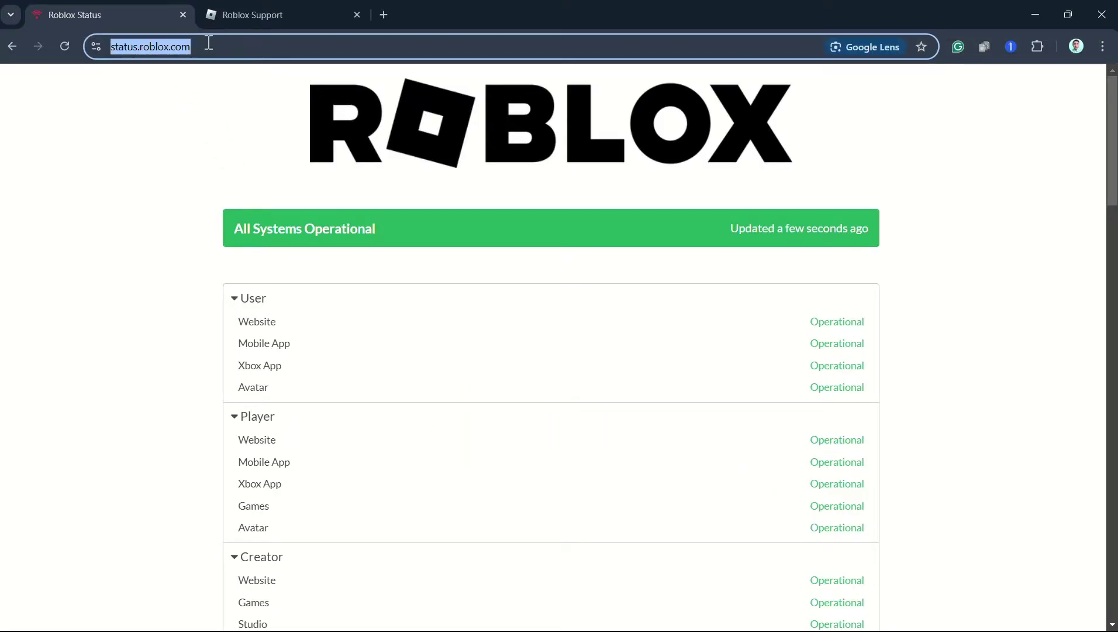
{"action": "left_click", "coordinate": [209, 43]}
Review the 30-day incident history, including the Degraded Performance incident, then open Chrome's main menu
{"action": "scroll", "coordinate": [433, 265], "scroll_direction": "down", "scroll_amount": 2}
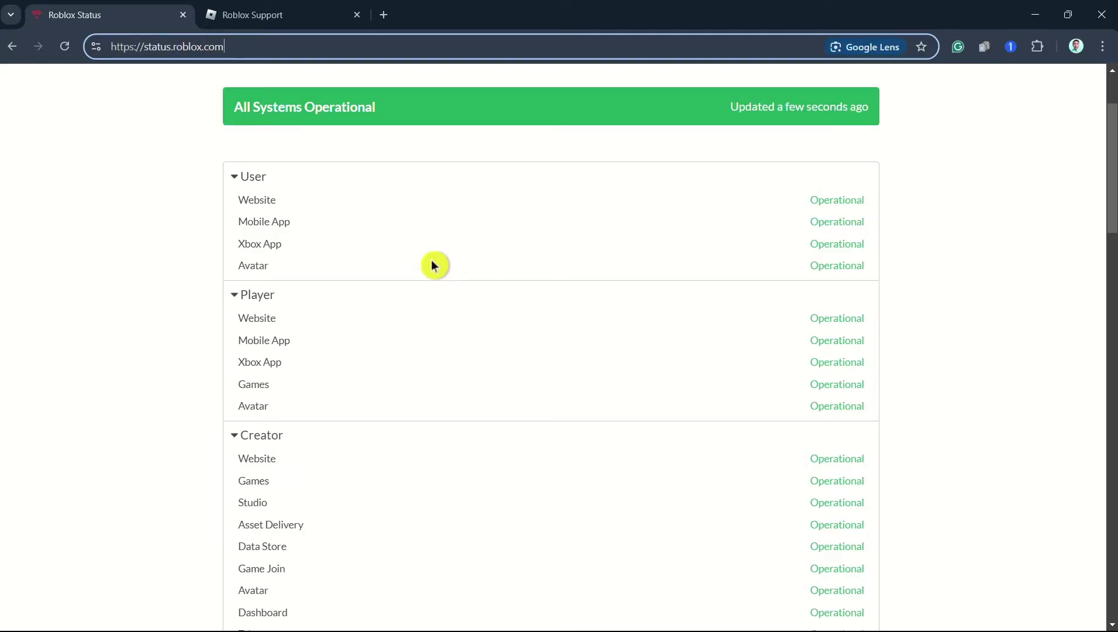
{"action": "scroll", "coordinate": [444, 274], "scroll_direction": "down", "scroll_amount": 6}
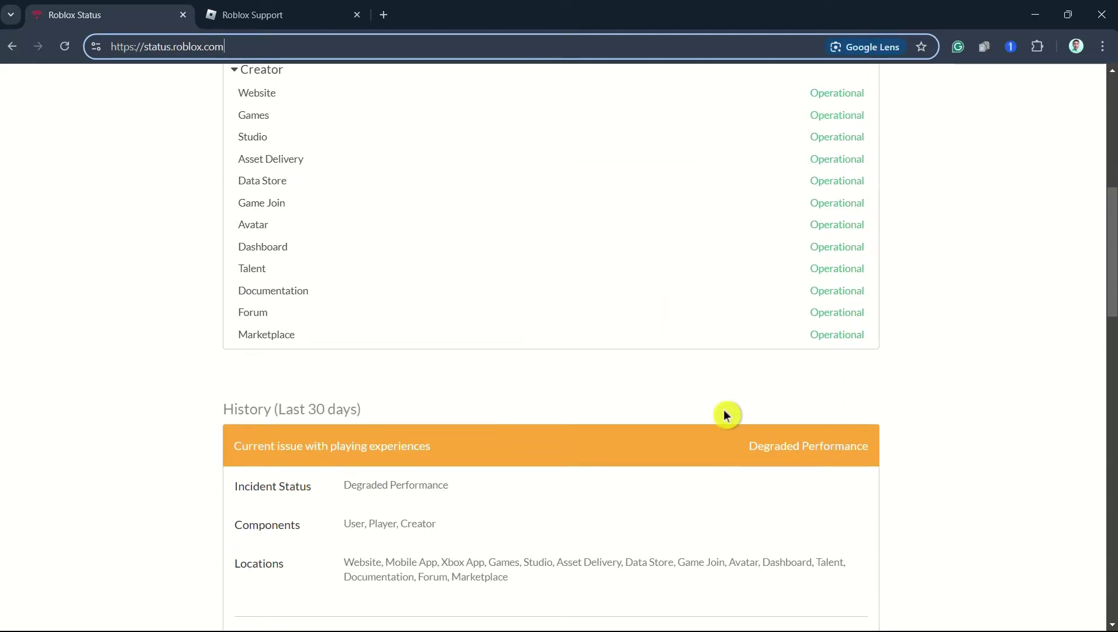
{"action": "scroll", "coordinate": [725, 415], "scroll_direction": "down", "scroll_amount": 2}
{"action": "scroll", "coordinate": [724, 412], "scroll_direction": "up", "scroll_amount": 8}
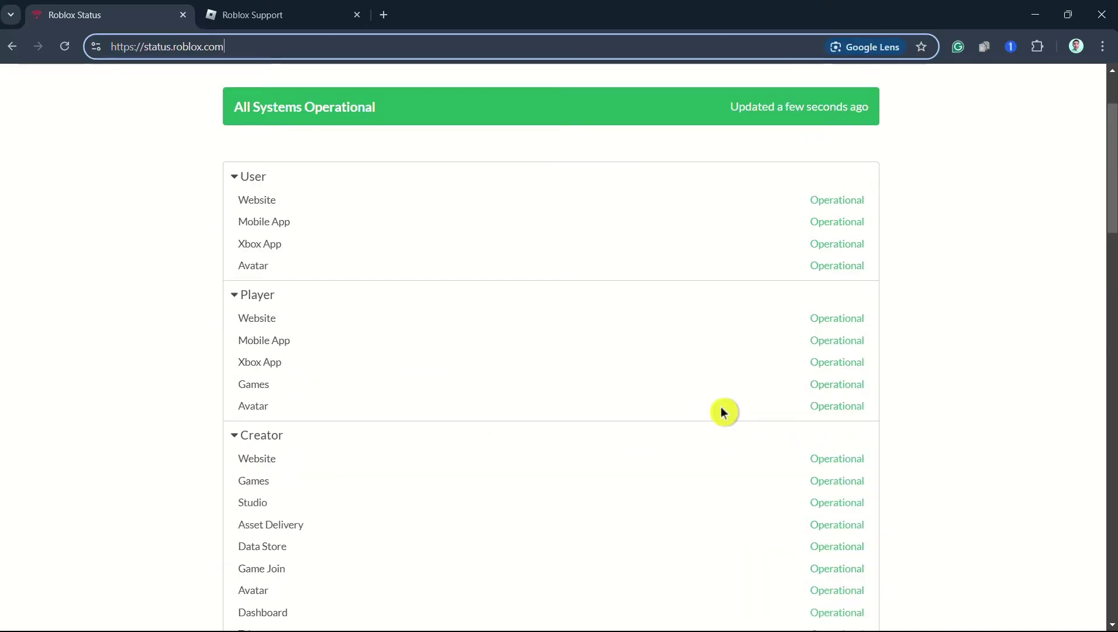
{"action": "scroll", "coordinate": [724, 412], "scroll_direction": "down", "scroll_amount": 2}
{"action": "scroll", "coordinate": [724, 411], "scroll_direction": "up", "scroll_amount": 5}
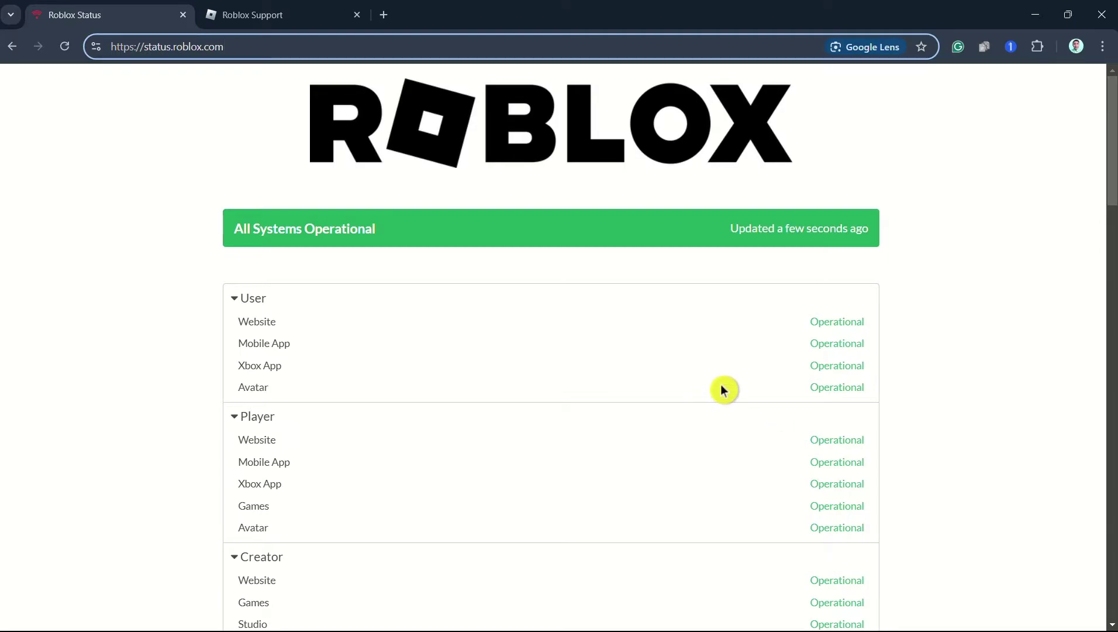
{"action": "scroll", "coordinate": [736, 415], "scroll_direction": "down", "scroll_amount": 8}
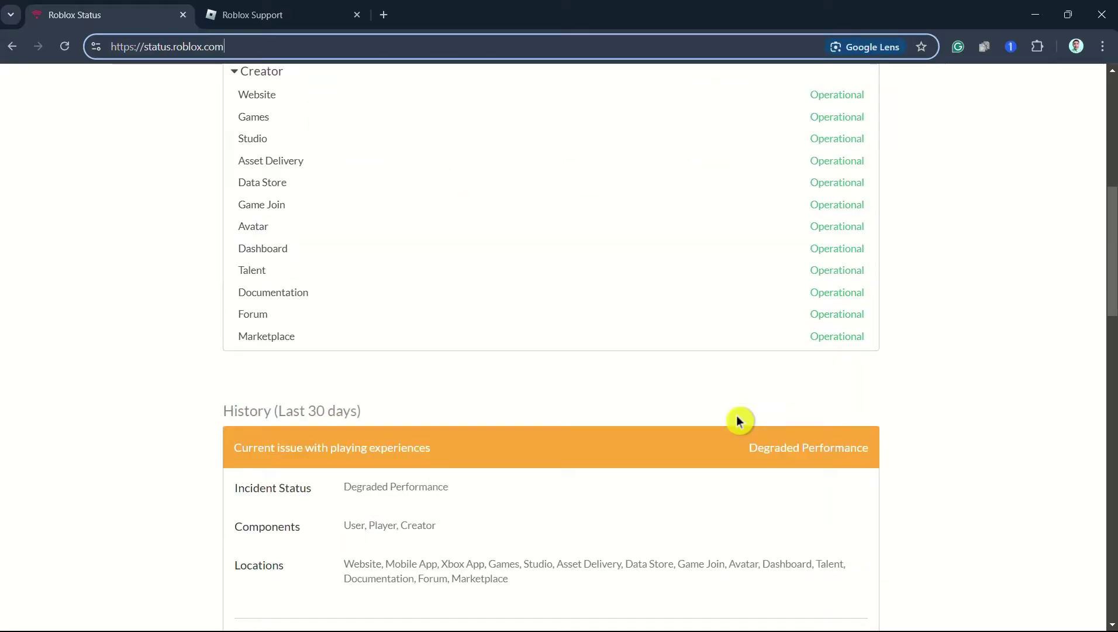
{"action": "scroll", "coordinate": [738, 419], "scroll_direction": "up", "scroll_amount": 8}
{"action": "left_click", "coordinate": [1106, 49]}
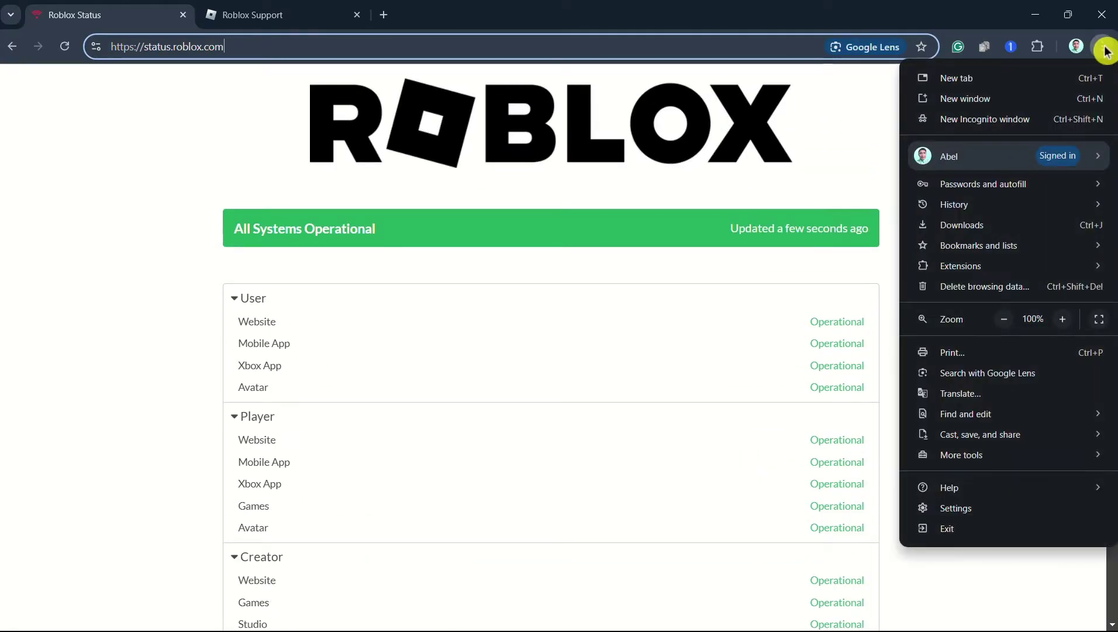
Delete Chrome's browsing data for the All time range from Privacy and security settings
{"action": "left_click", "coordinate": [972, 514]}
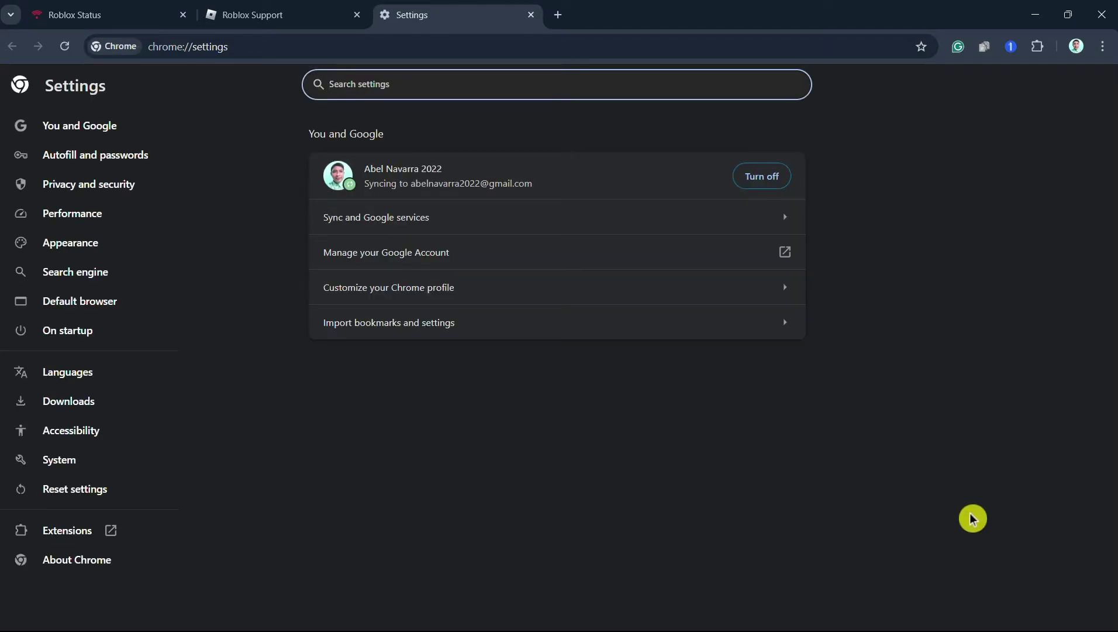
{"action": "left_click", "coordinate": [92, 186]}
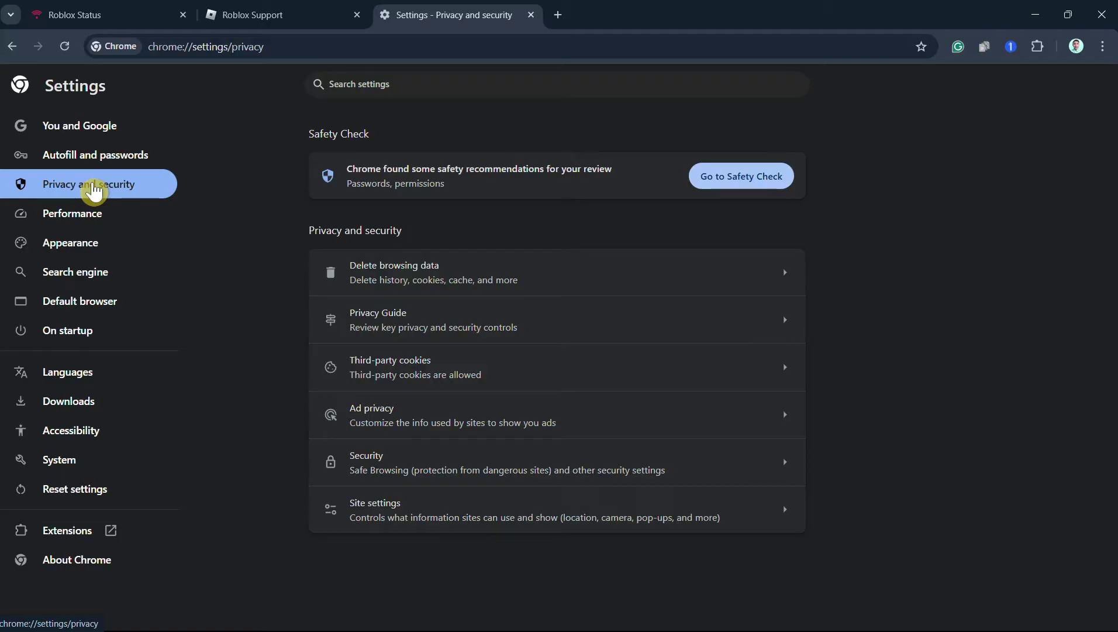
{"action": "left_click", "coordinate": [657, 287]}
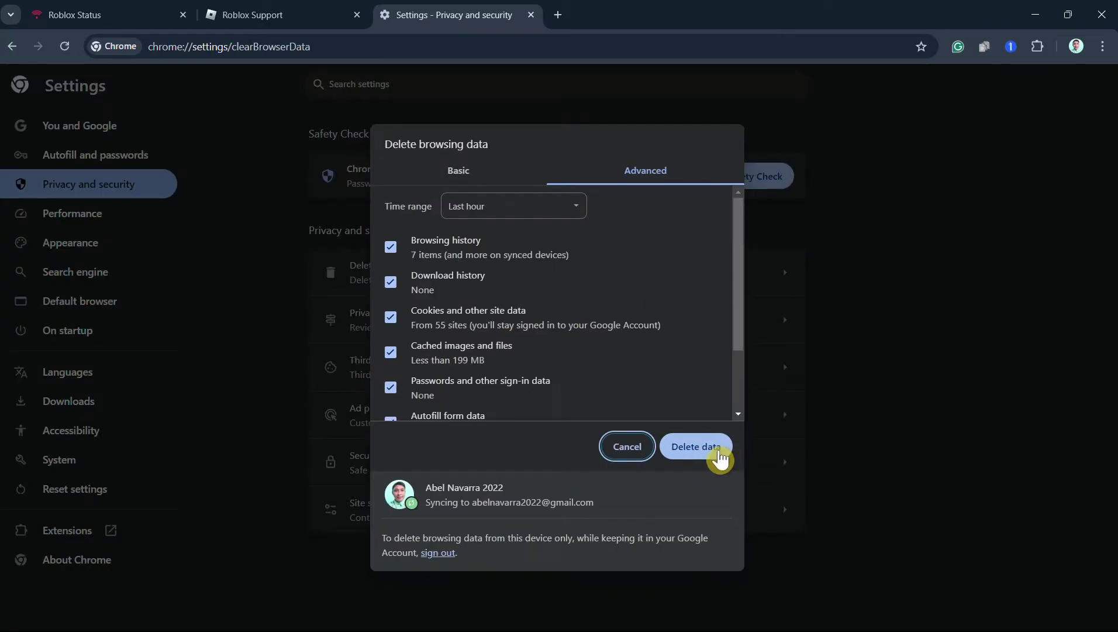
{"action": "left_click", "coordinate": [559, 209]}
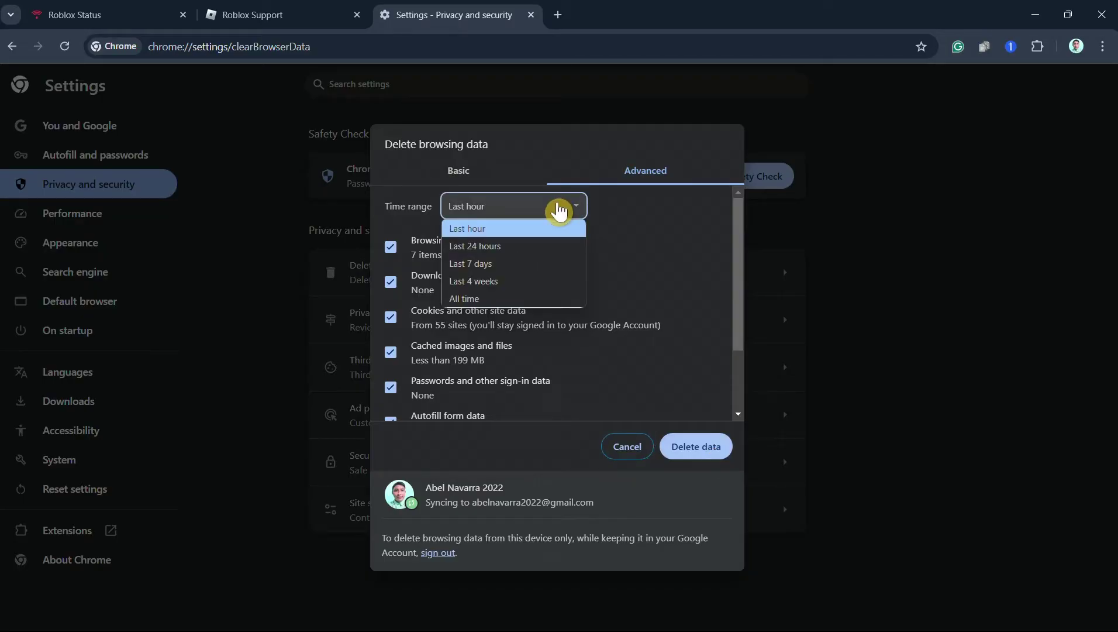
{"action": "left_click", "coordinate": [528, 300]}
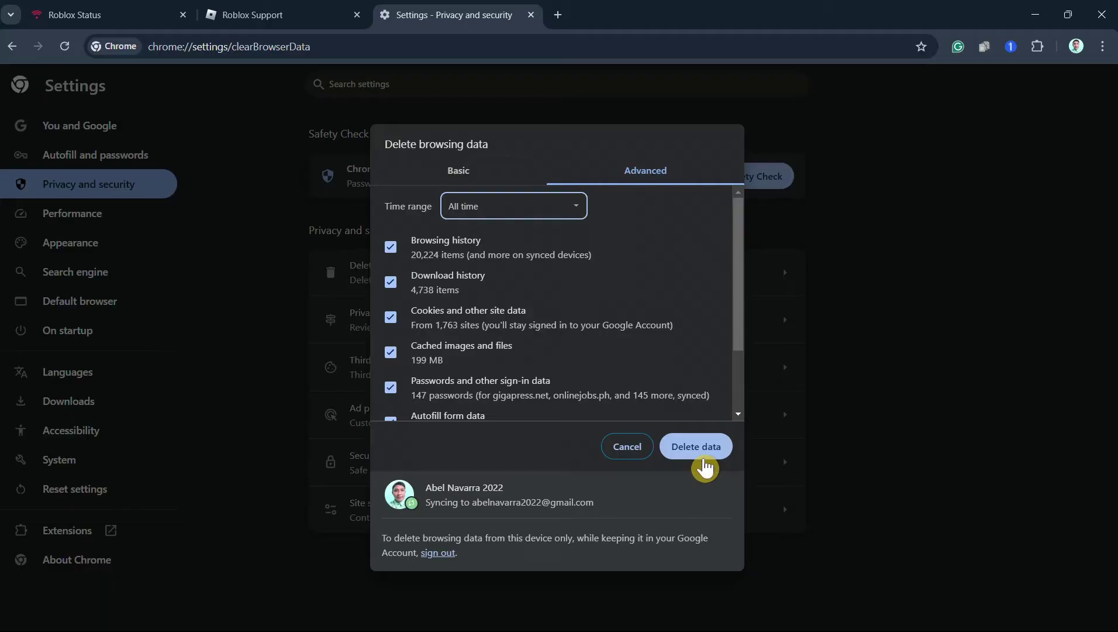
{"action": "left_click", "coordinate": [623, 454]}
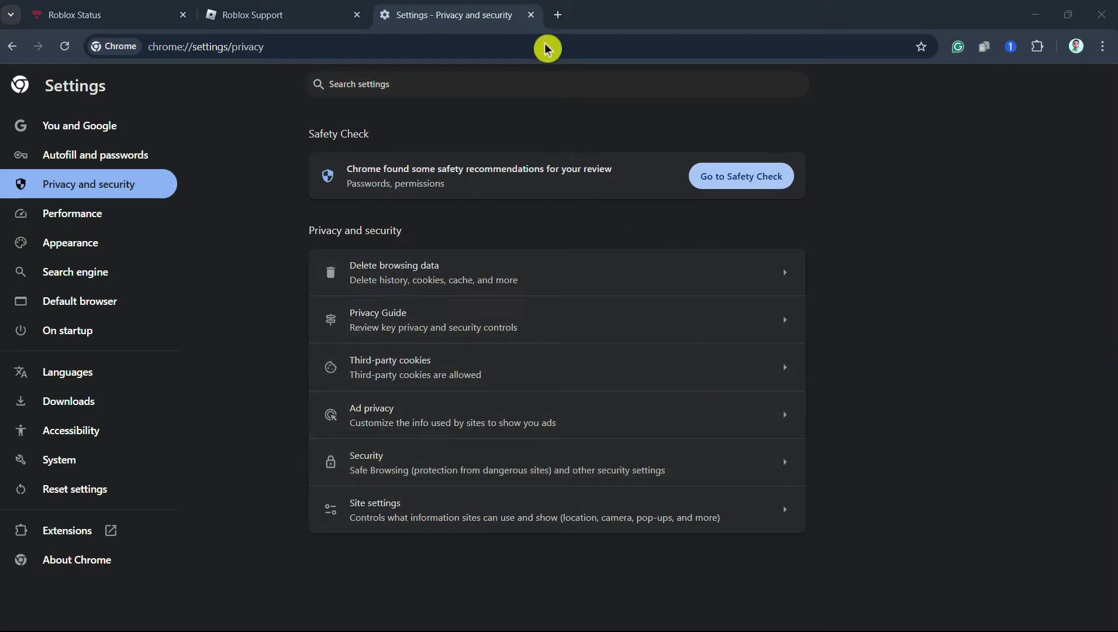
Replace the Roblox Status page with the Roblox home page by entering 'roblox' in the address bar
{"action": "left_click", "coordinate": [78, 9]}
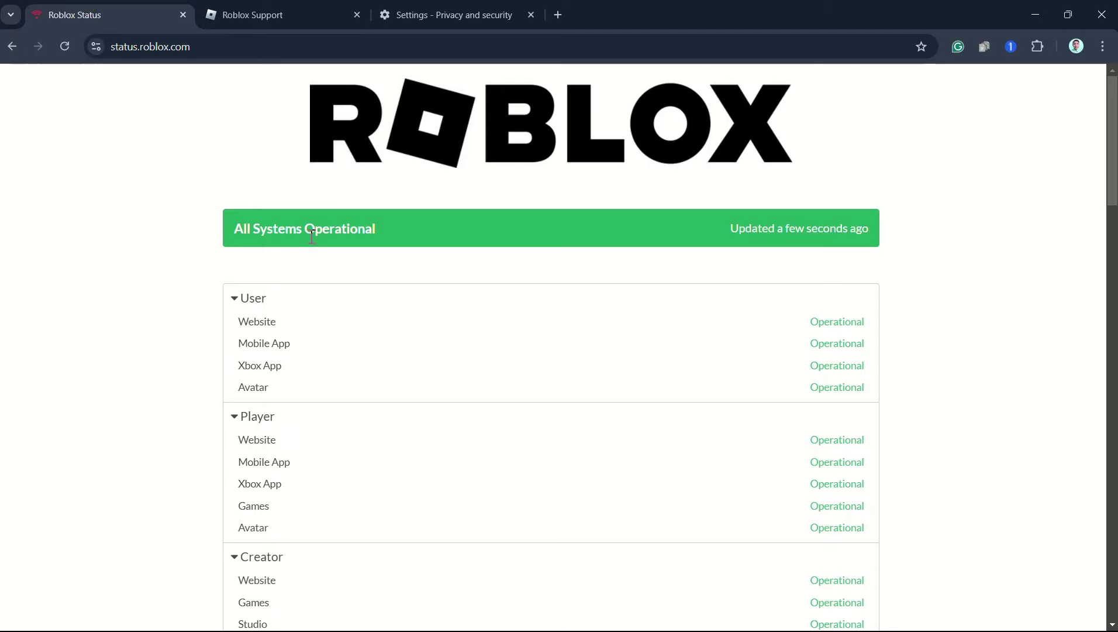
{"action": "left_click", "coordinate": [363, 49]}
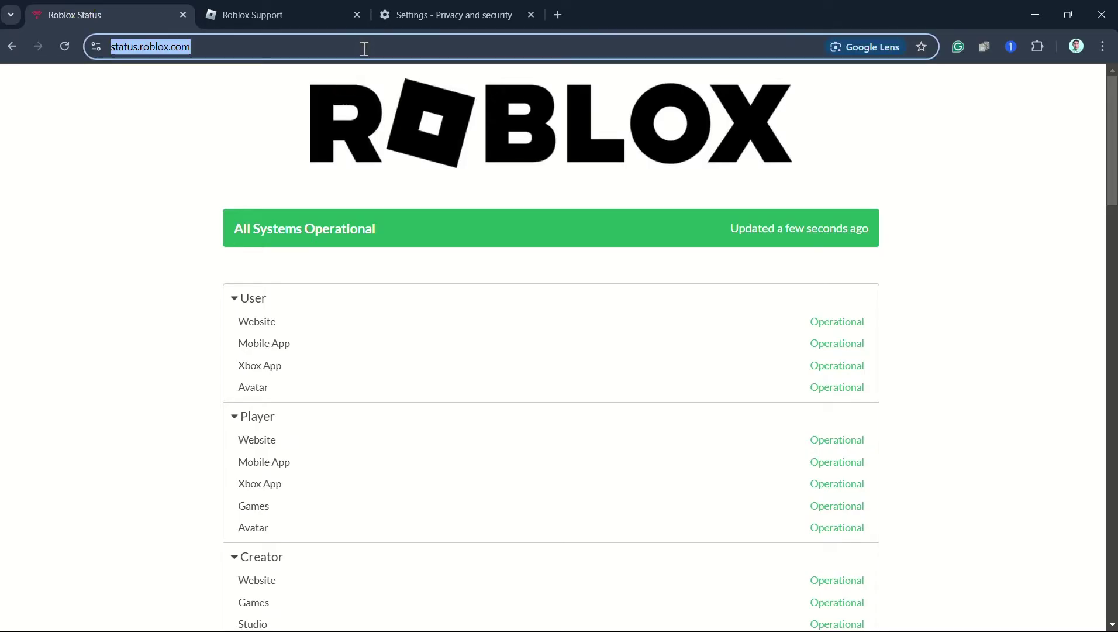
{"action": "type", "text": "roblox"}
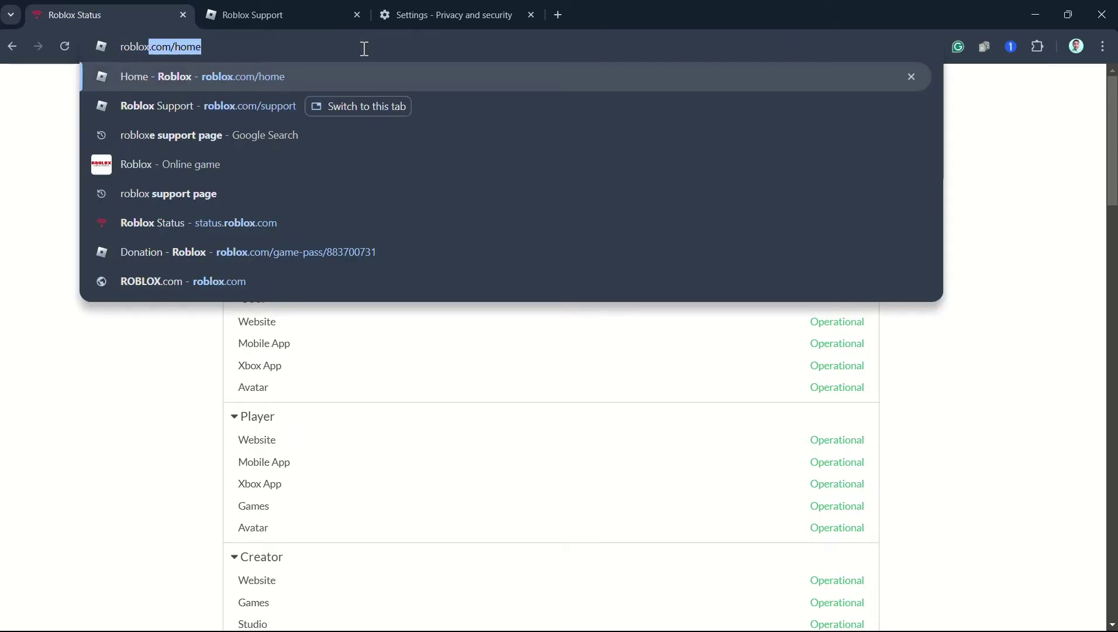
{"action": "key", "text": "Return"}
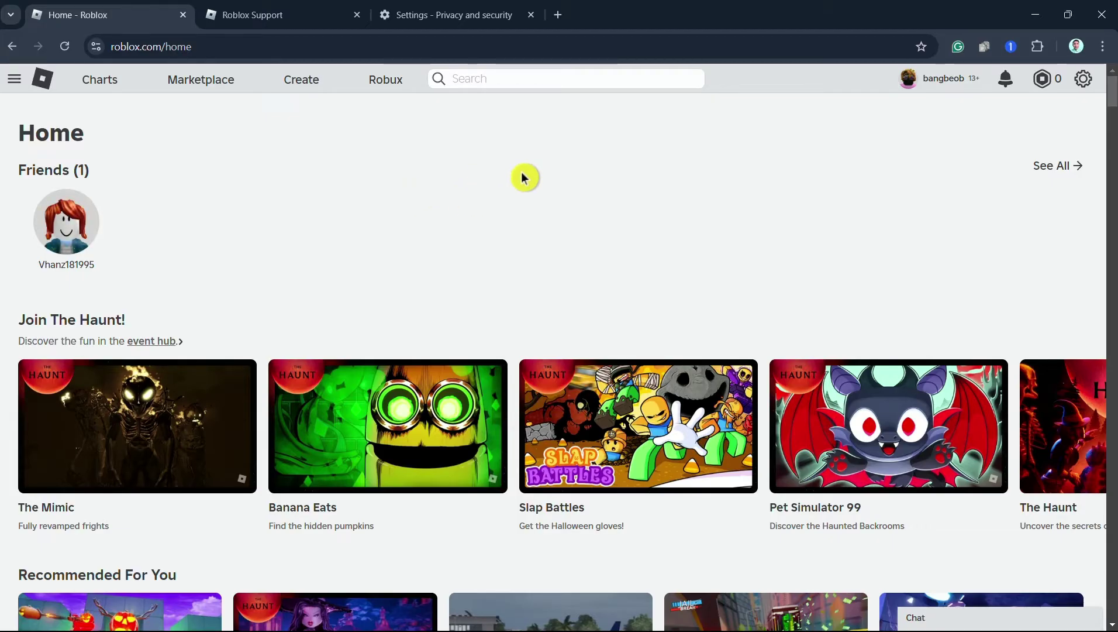
{"action": "mouse_move", "coordinate": [736, 614]}
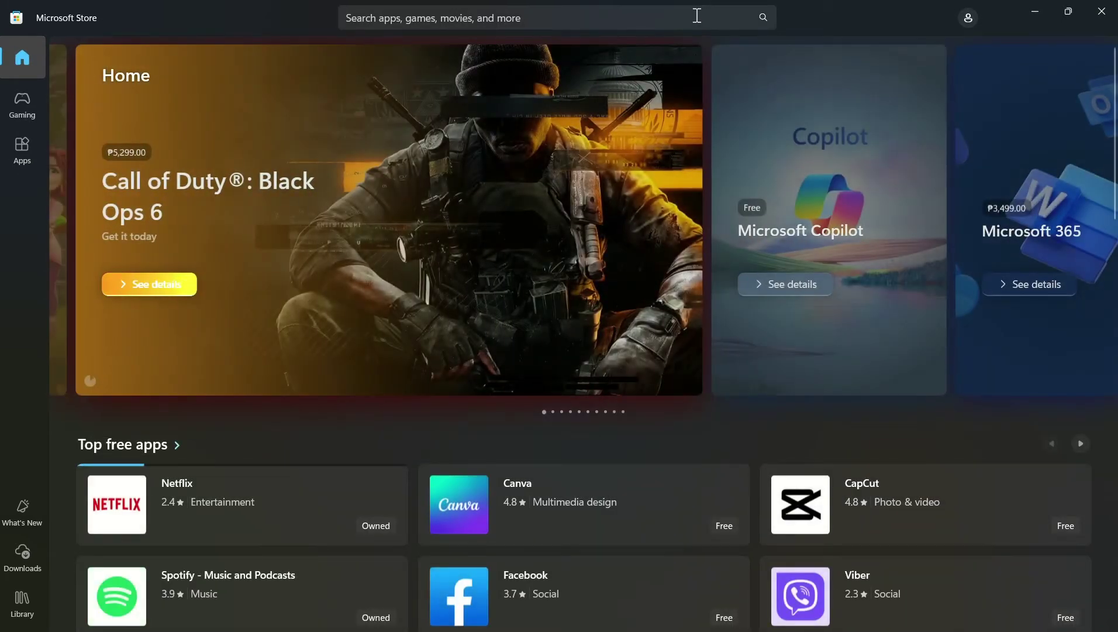
Search the Store for 'roblox', view the Roblox product page, then close Microsoft Store
{"action": "left_click", "coordinate": [697, 16]}
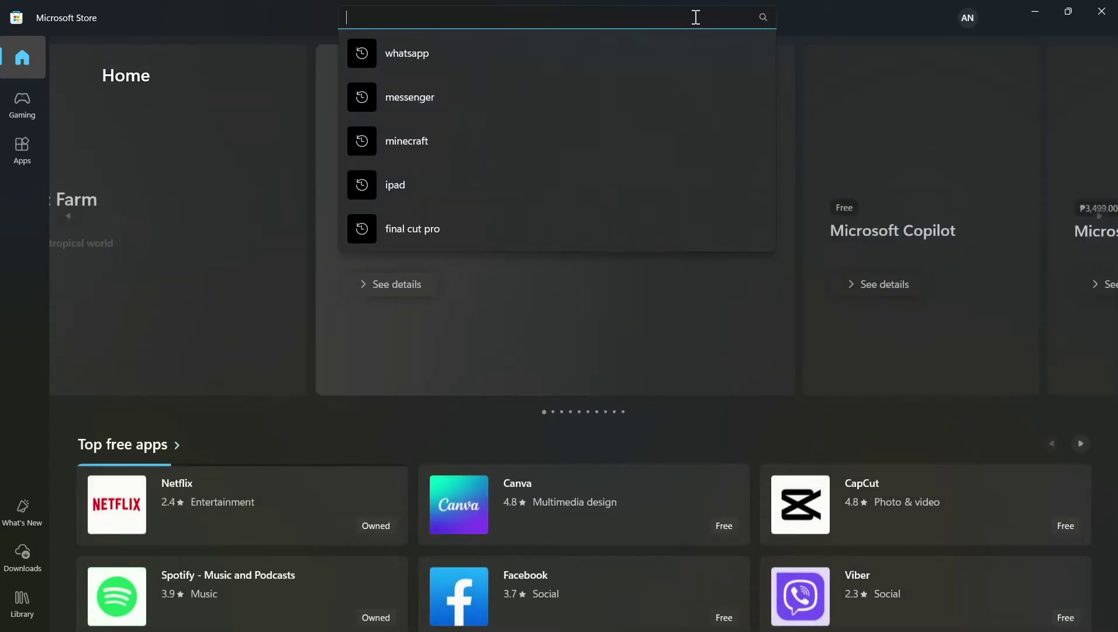
{"action": "type", "text": "roblox"}
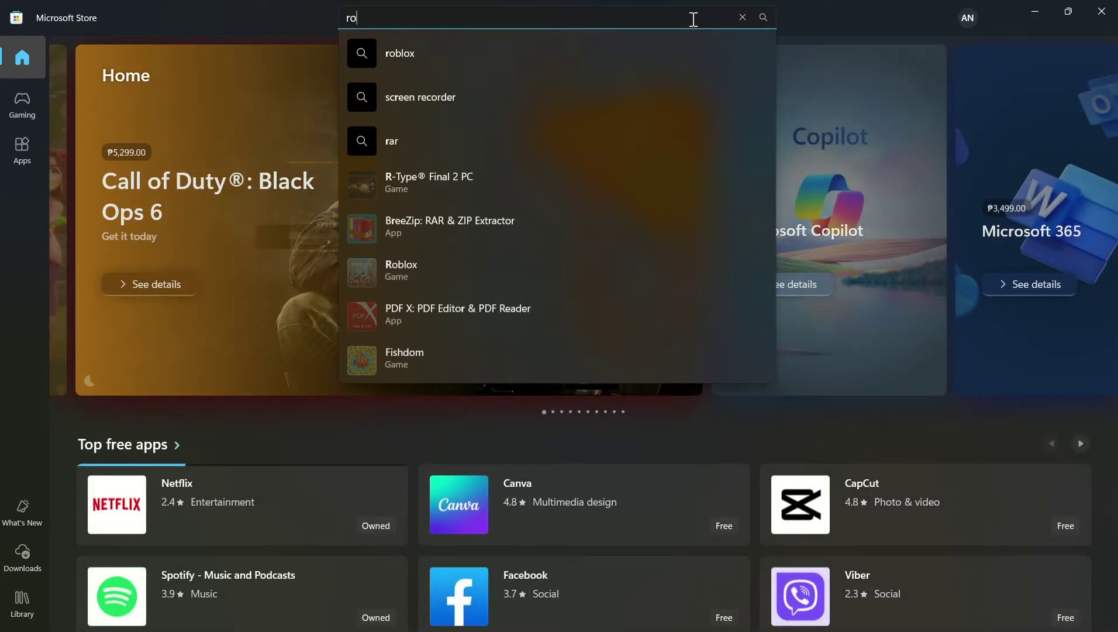
{"action": "left_click", "coordinate": [684, 39]}
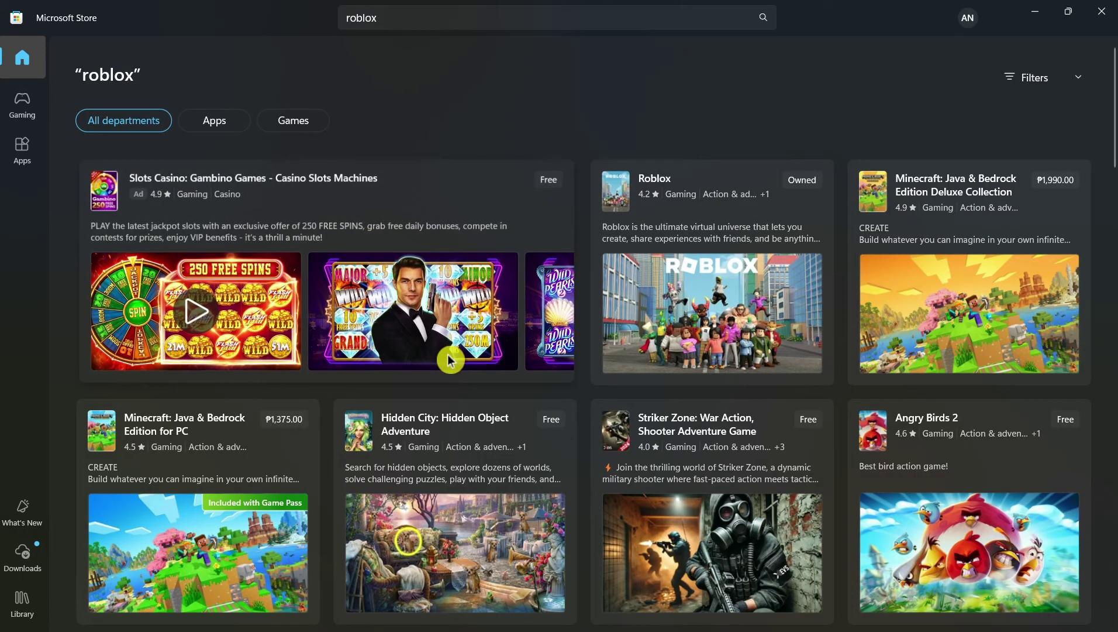
{"action": "left_click", "coordinate": [660, 177]}
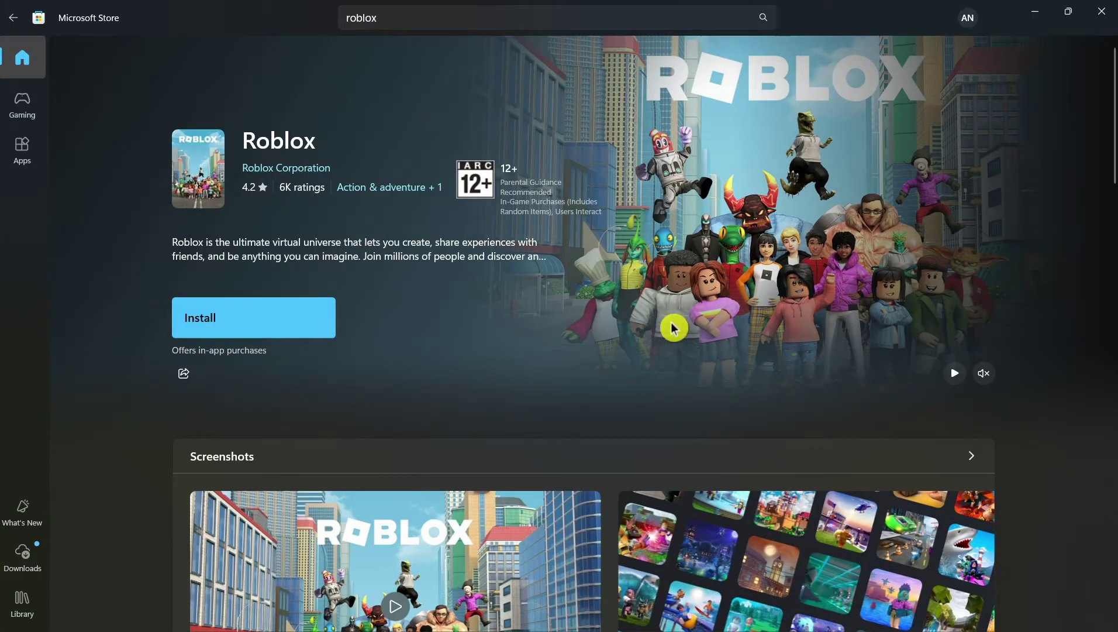
{"action": "left_click", "coordinate": [1113, 8]}
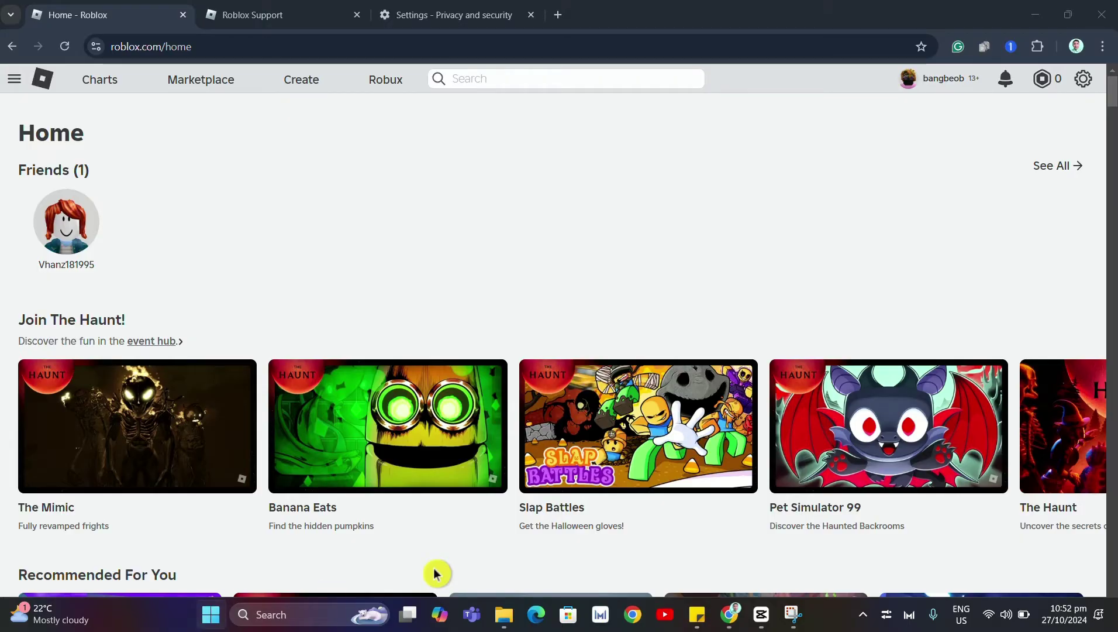
{"action": "key", "text": "super"}
{"action": "left_click", "coordinate": [738, 563]}
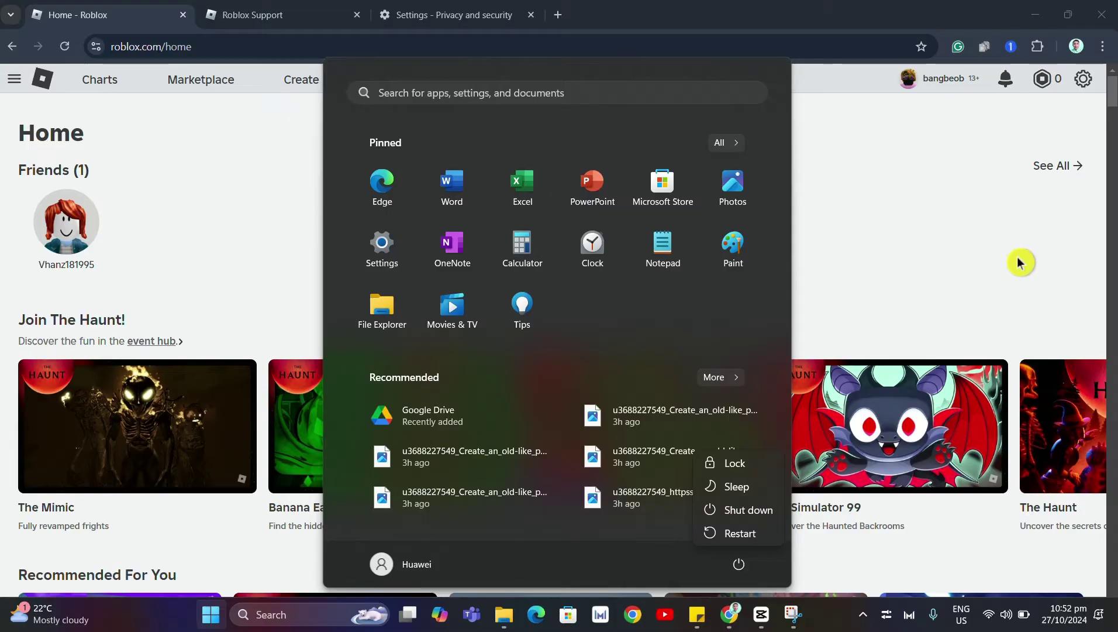
{"action": "key", "text": "Escape"}
{"action": "key", "text": "Escape"}
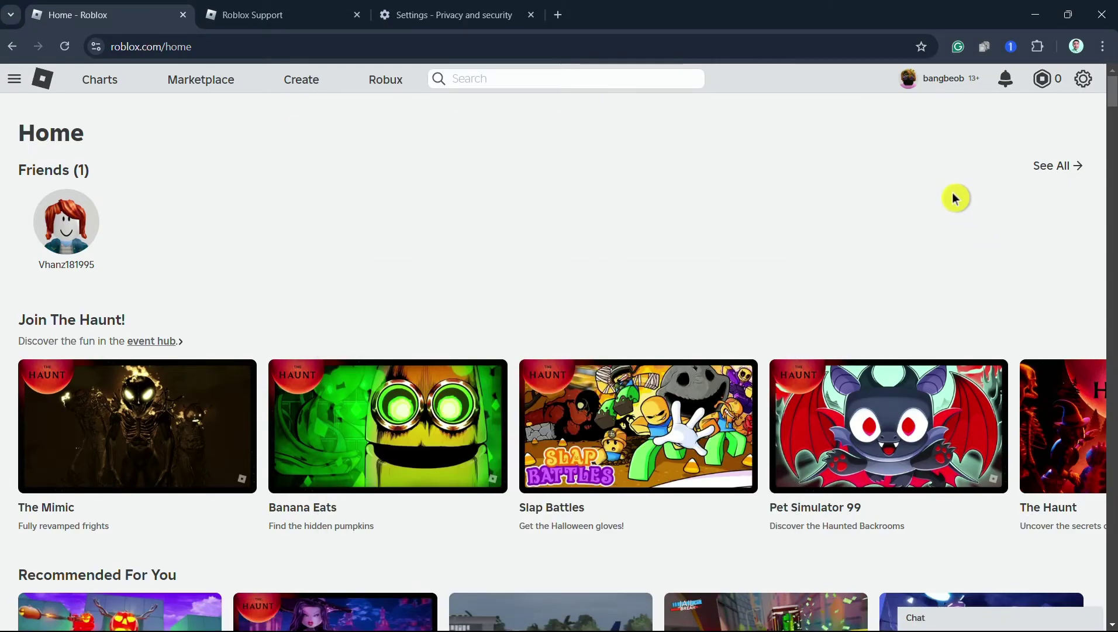
{"action": "left_click", "coordinate": [1016, 623]}
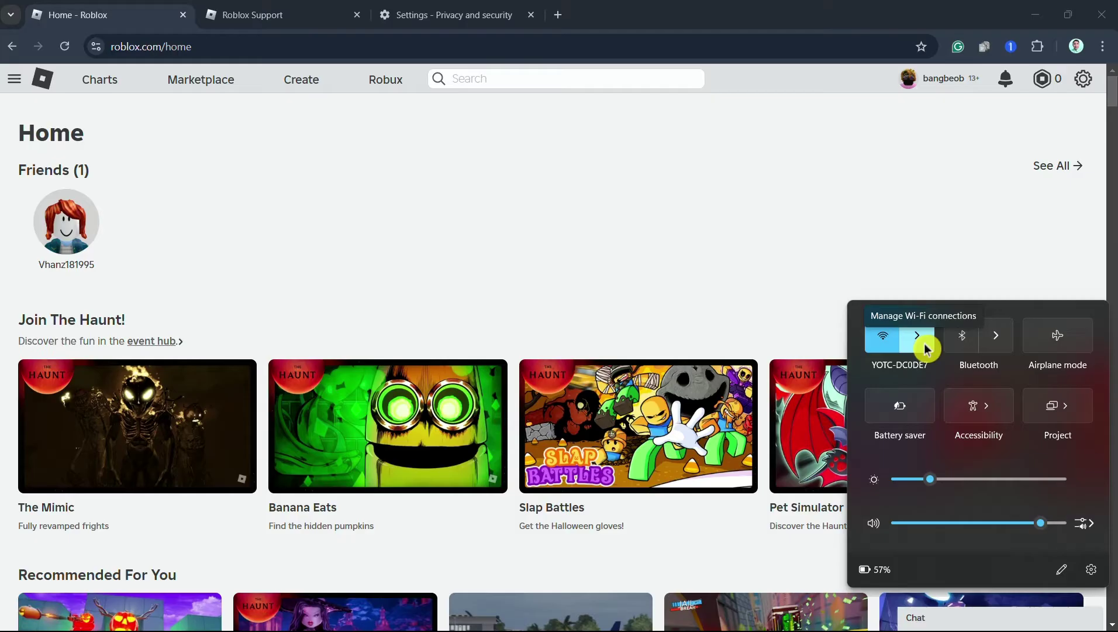
{"action": "left_click", "coordinate": [693, 244]}
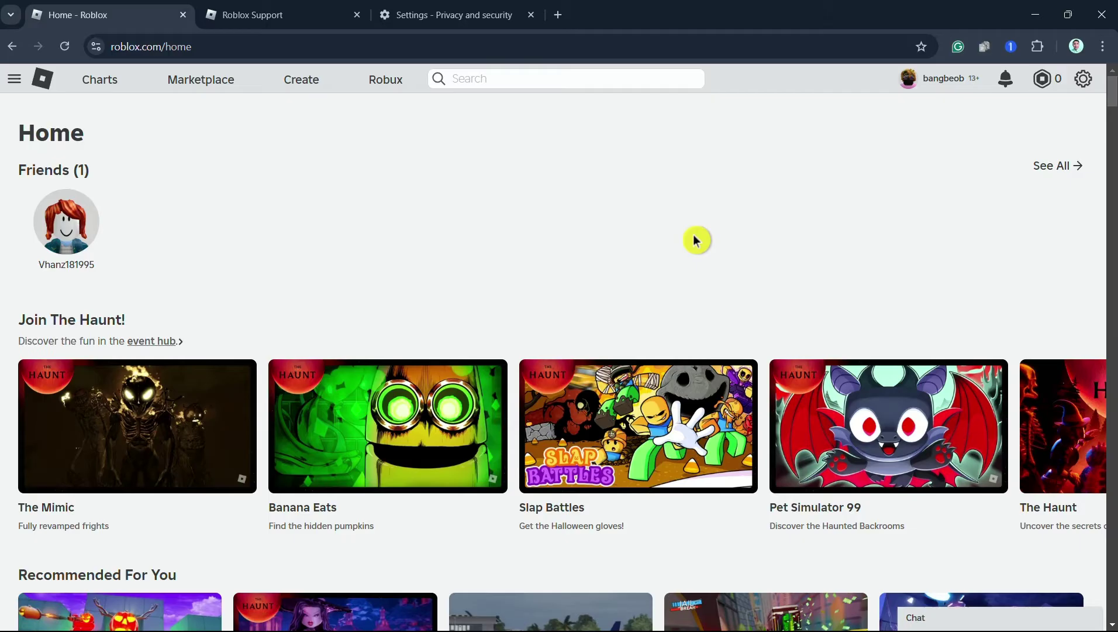
On Chrome's Manage Extensions page, toggle the Grammarly extension off and back on twice
{"action": "left_click", "coordinate": [1103, 47]}
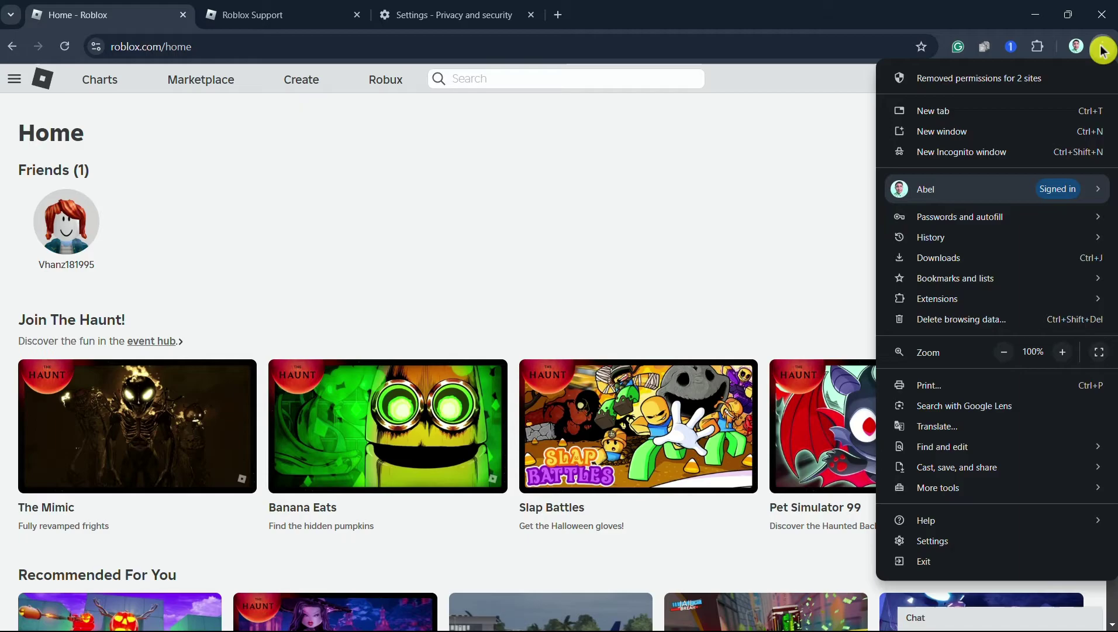
{"action": "mouse_move", "coordinate": [971, 300]}
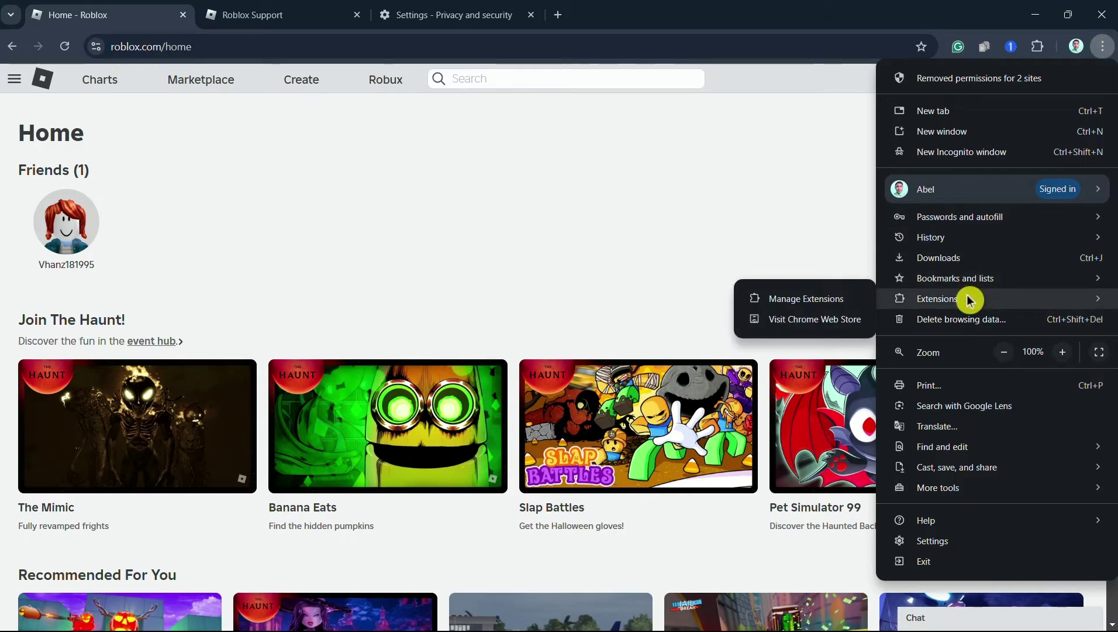
{"action": "left_click", "coordinate": [848, 301]}
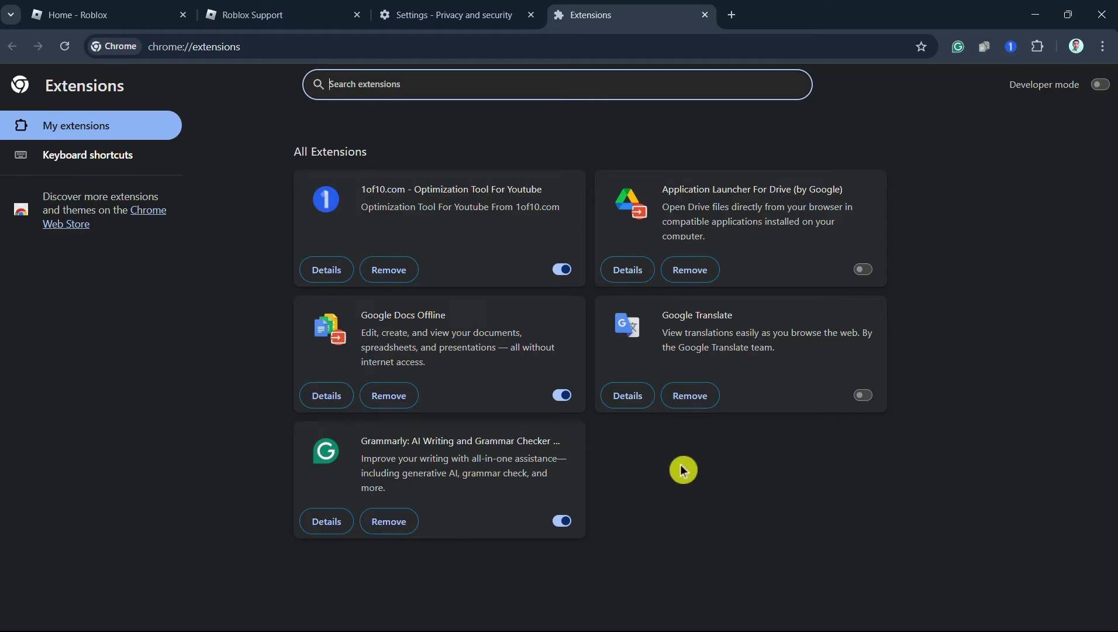
{"action": "left_click", "coordinate": [562, 522]}
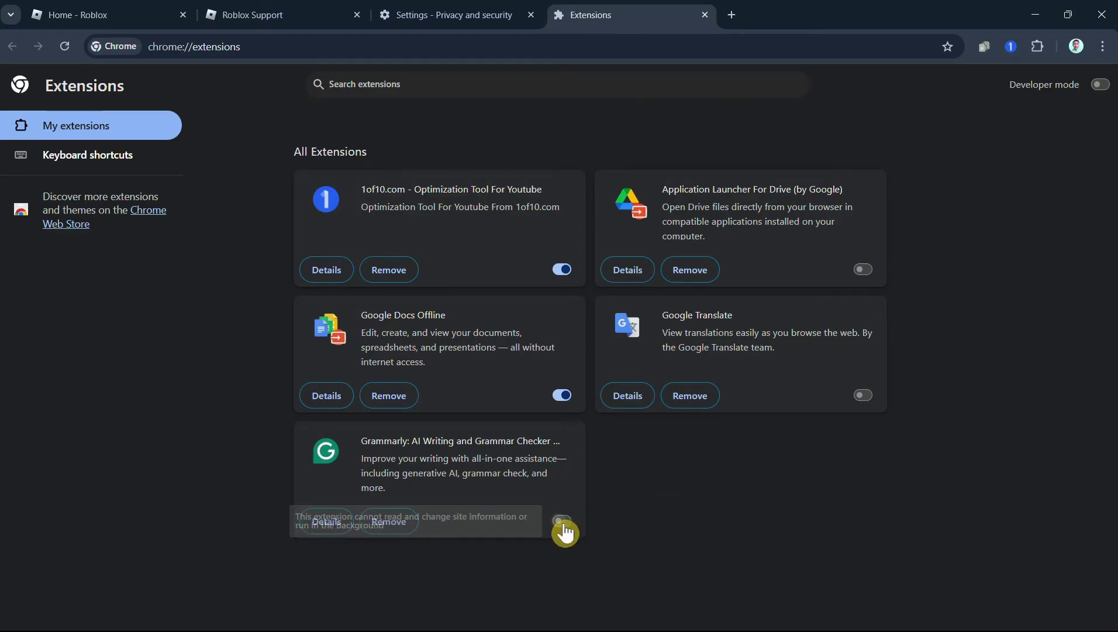
{"action": "left_click", "coordinate": [562, 521]}
{"action": "left_click", "coordinate": [562, 521]}
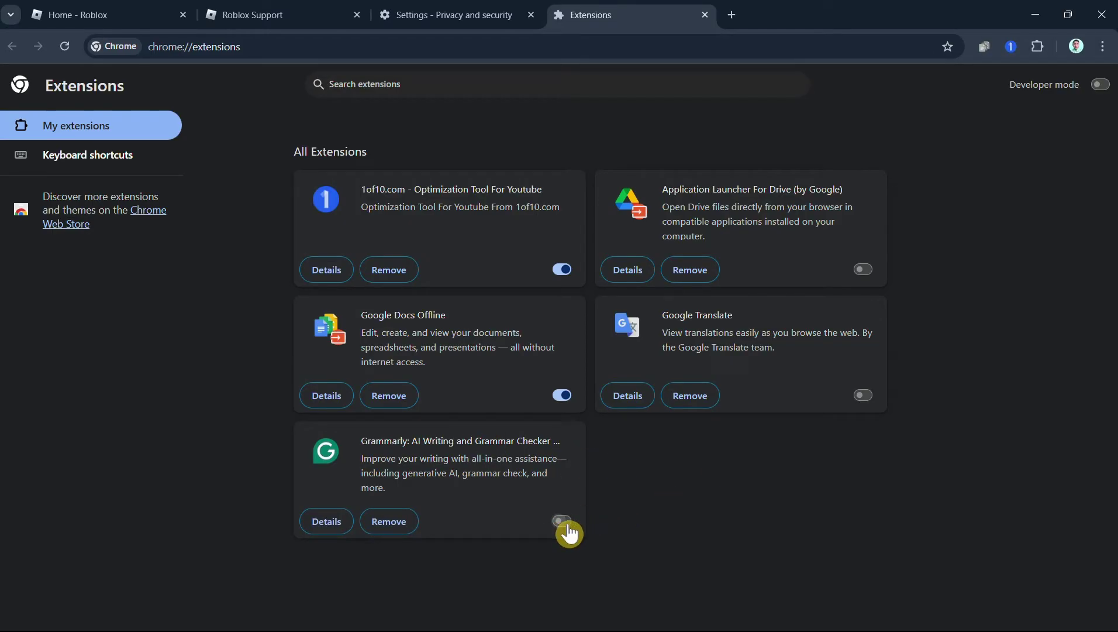
{"action": "left_click", "coordinate": [562, 522]}
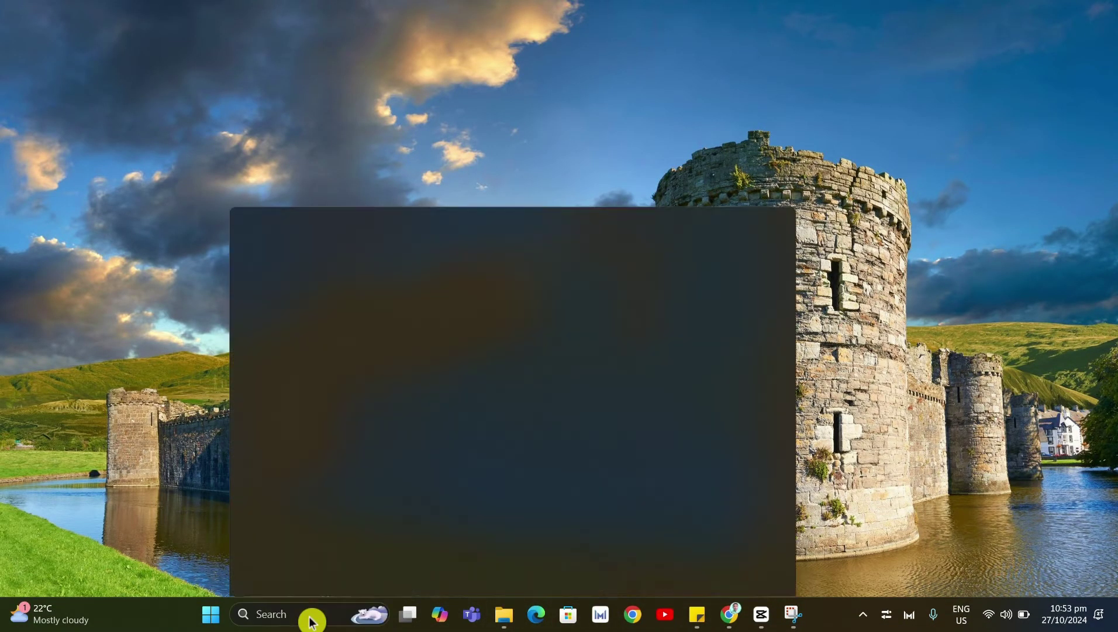
Launch Run from the taskbar search, center it, and enter 'appdata' as the location
{"action": "type", "text": "run"}
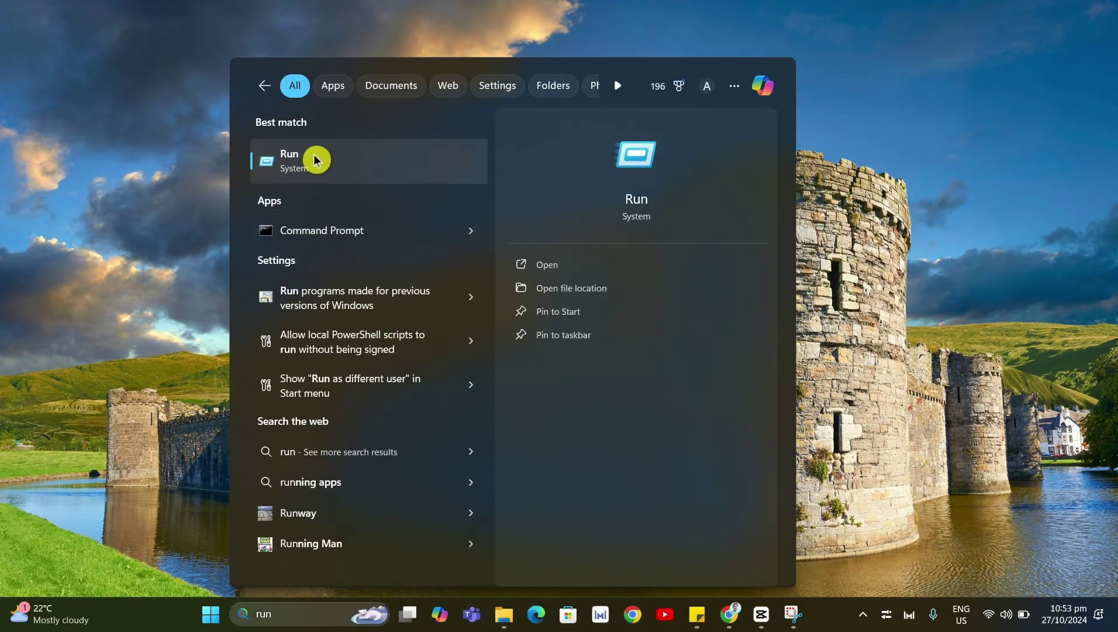
{"action": "left_click", "coordinate": [314, 160]}
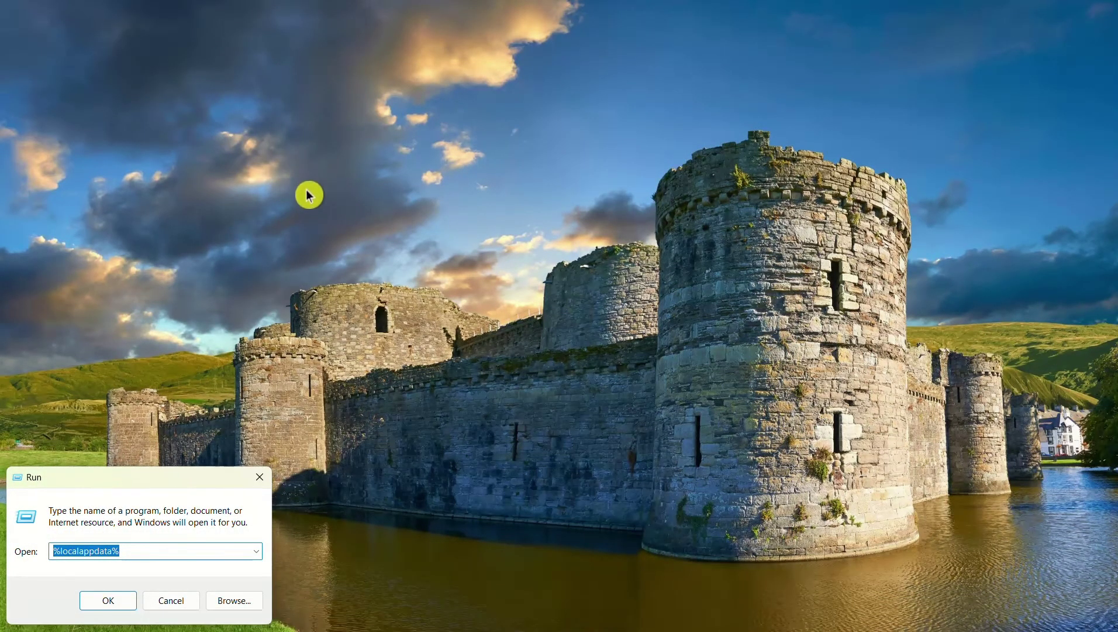
{"action": "left_click_drag", "start_coordinate": [185, 483], "coordinate": [634, 237]}
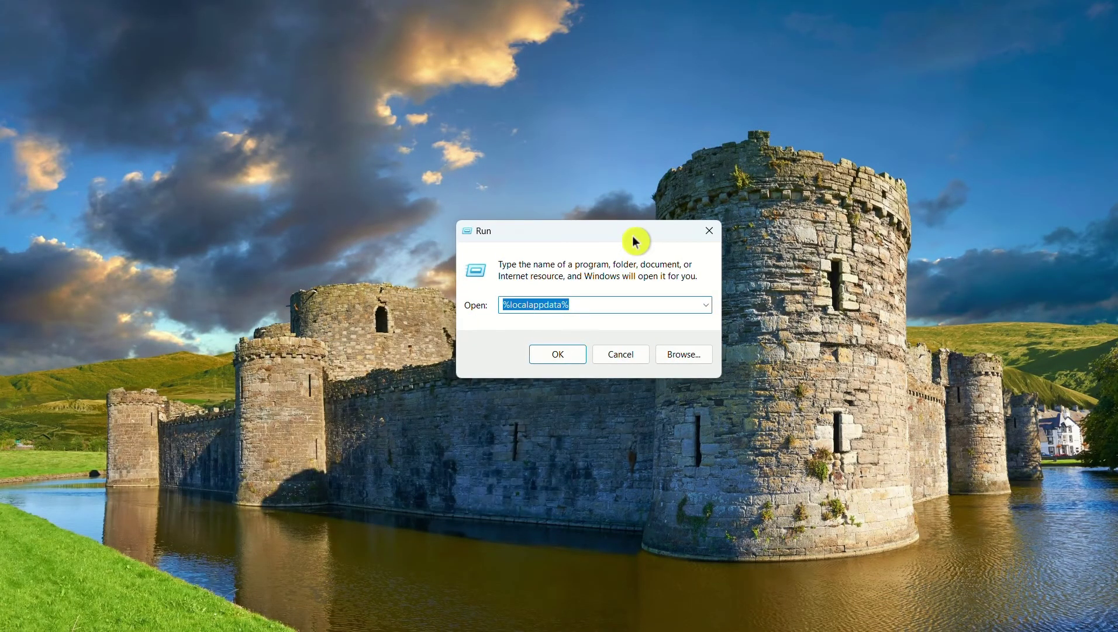
{"action": "type", "text": "appdata"}
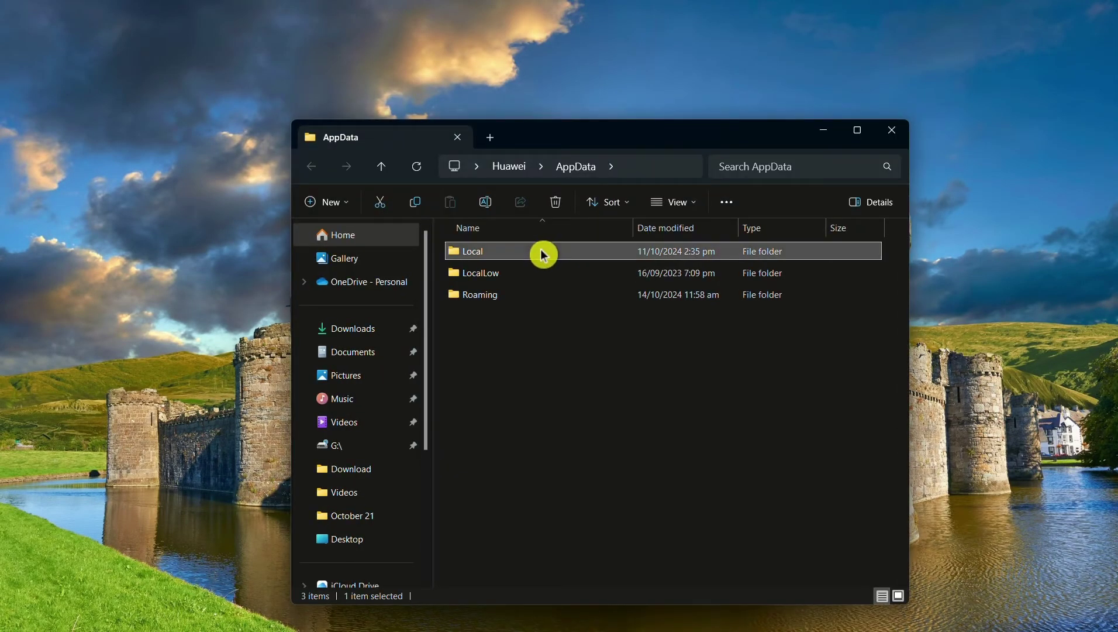
Select the Roblox folder in AppData's Local folder, then minimize File Explorer
{"action": "scroll", "coordinate": [541, 427], "scroll_direction": "down", "scroll_amount": 5}
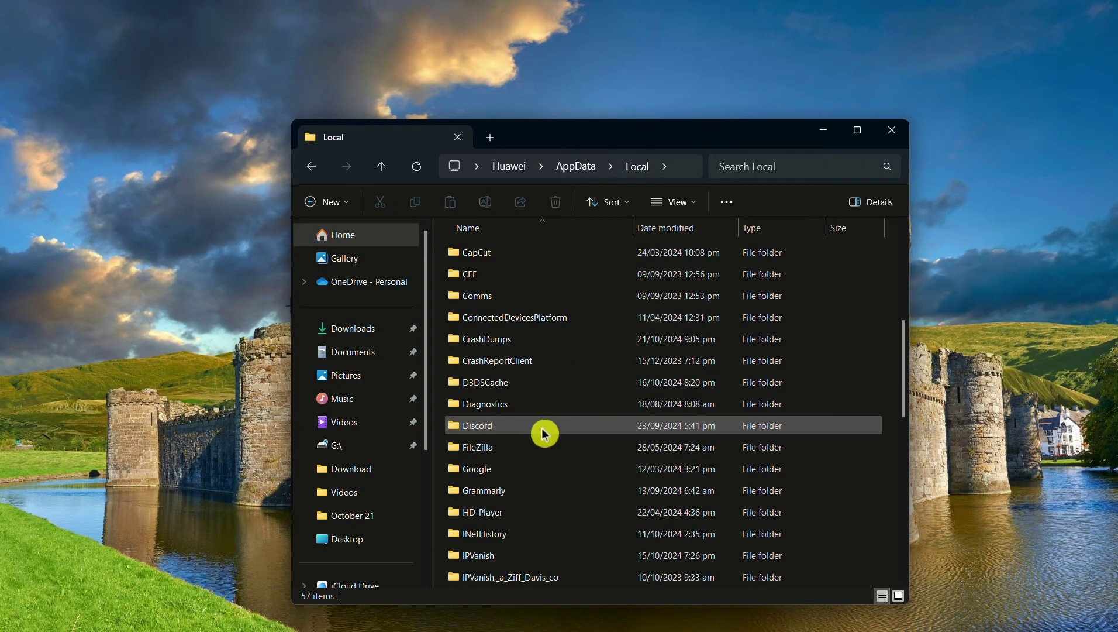
{"action": "scroll", "coordinate": [542, 433], "scroll_direction": "down", "scroll_amount": 5}
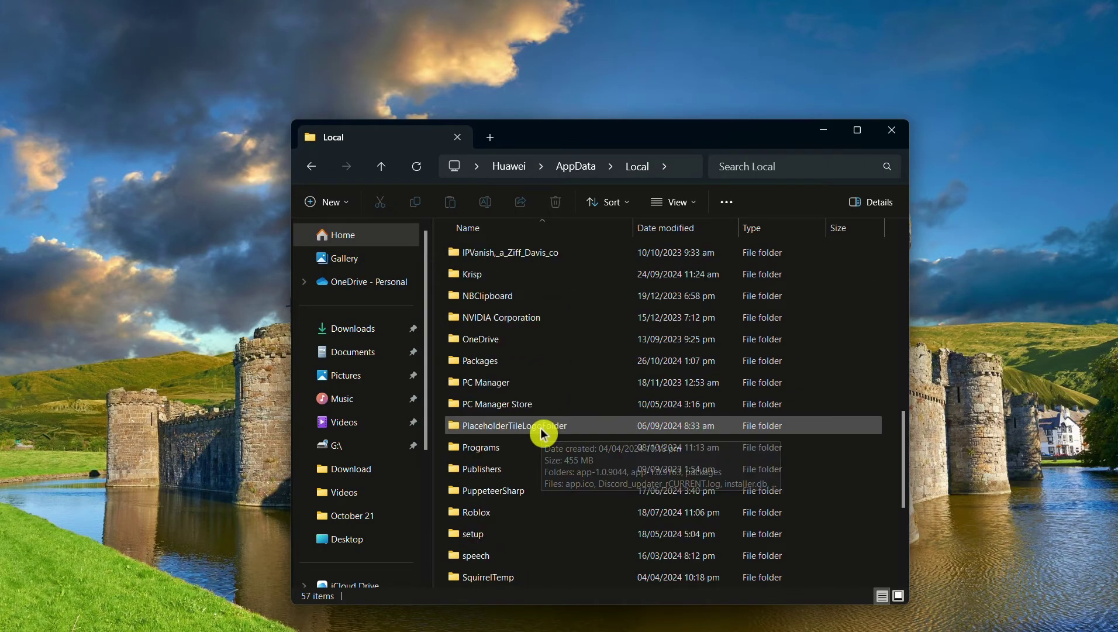
{"action": "left_click", "coordinate": [520, 519]}
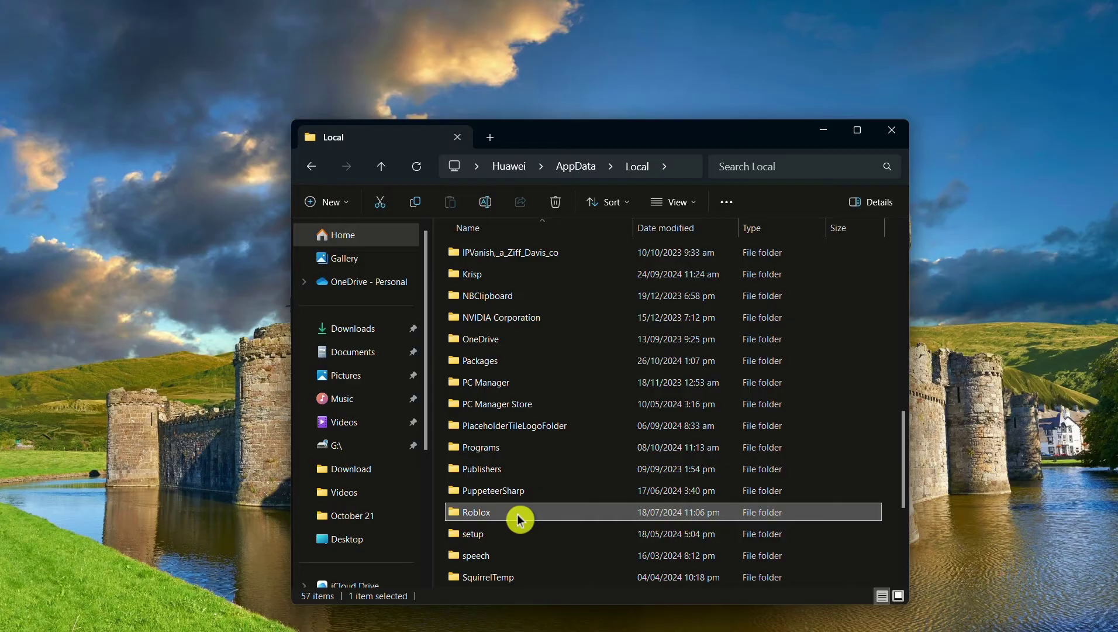
{"action": "left_click", "coordinate": [823, 140]}
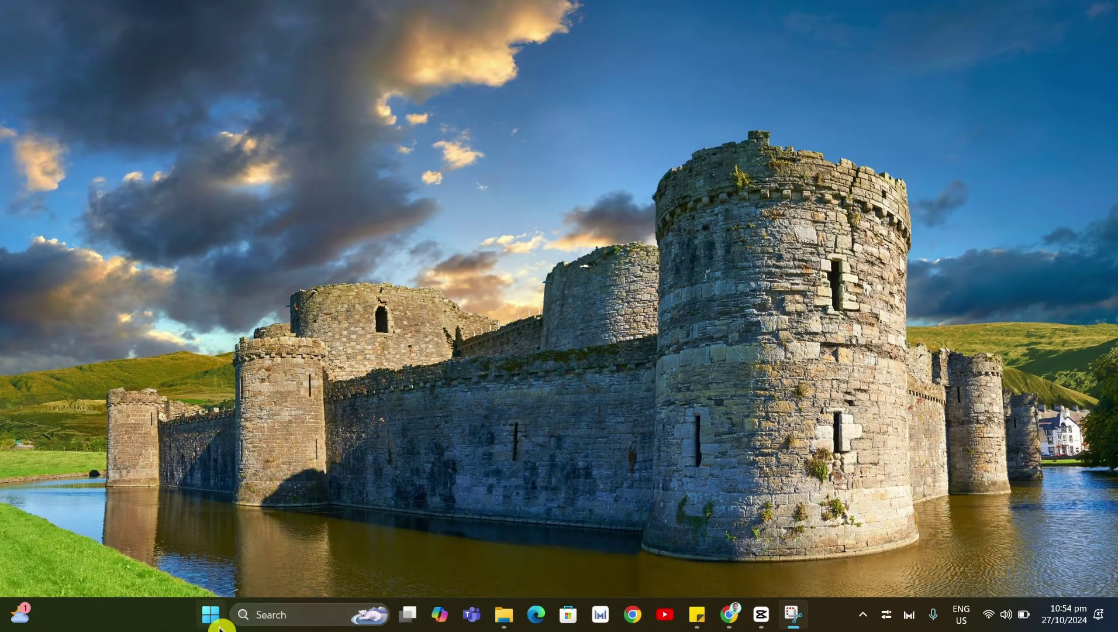
In Settings > Apps > Installed apps, filter by 'roblo' and show Roblox Player's uninstall options
{"action": "left_click", "coordinate": [213, 621]}
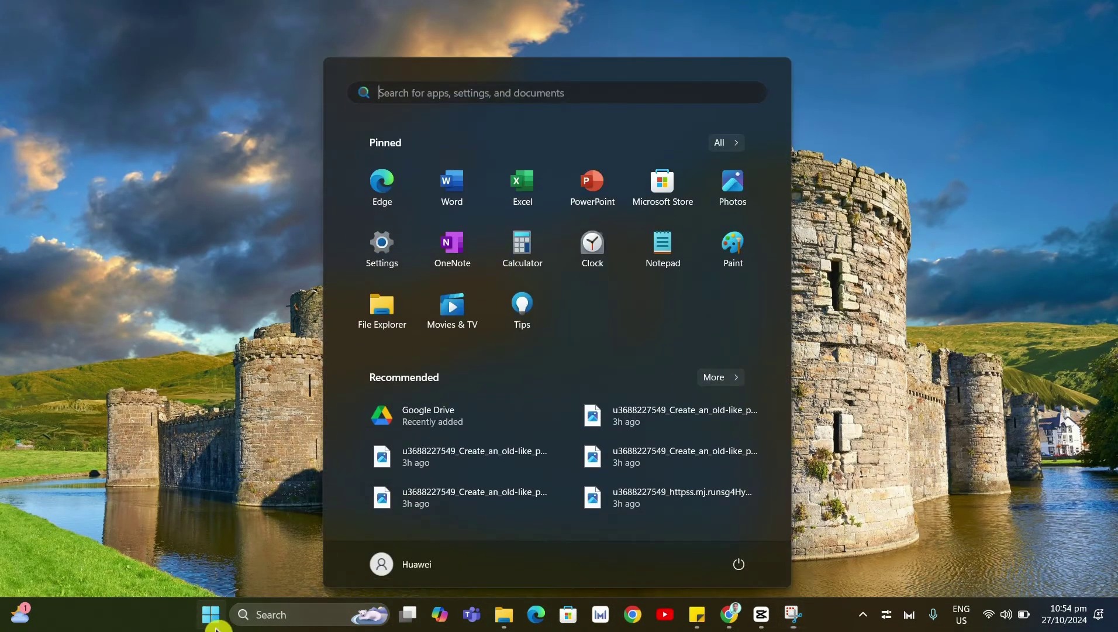
{"action": "left_click", "coordinate": [400, 245]}
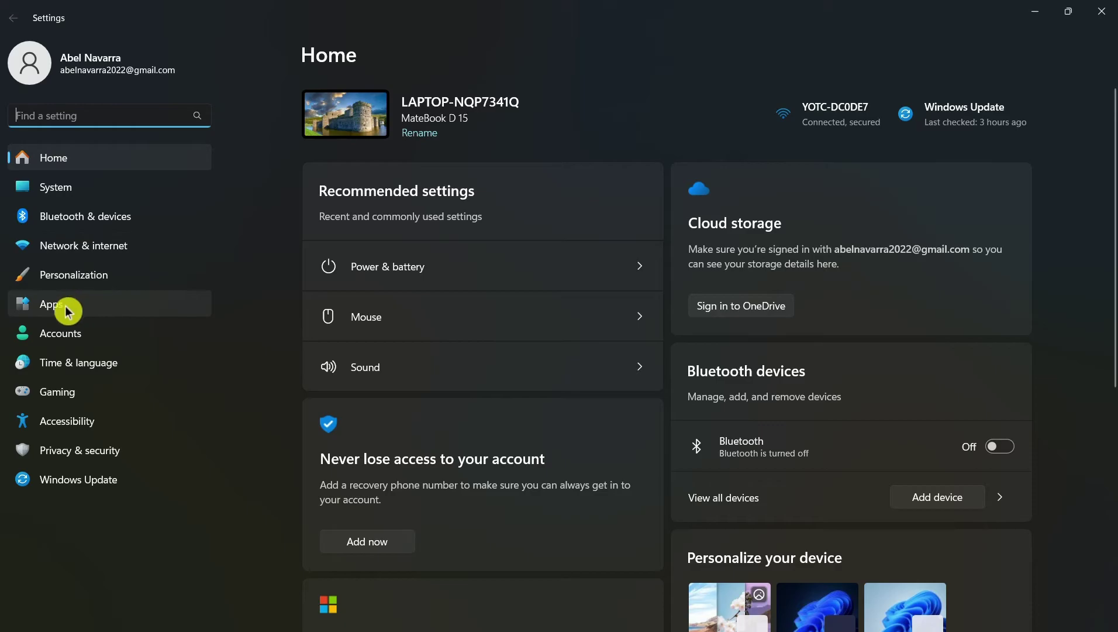
{"action": "left_click", "coordinate": [67, 309]}
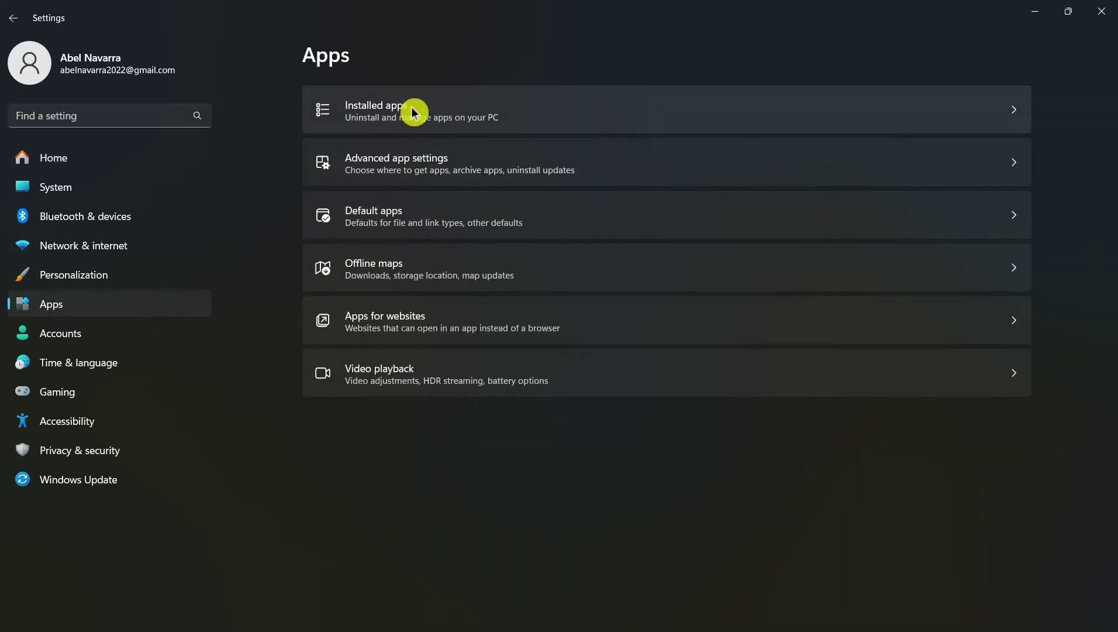
{"action": "left_click", "coordinate": [417, 111]}
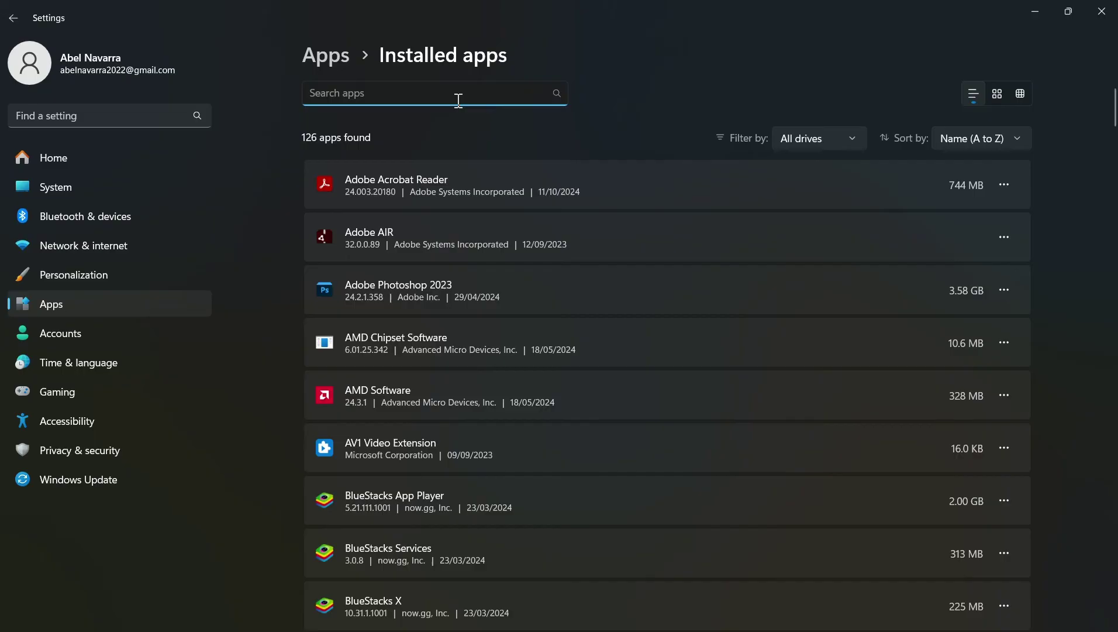
{"action": "type", "text": "r"}
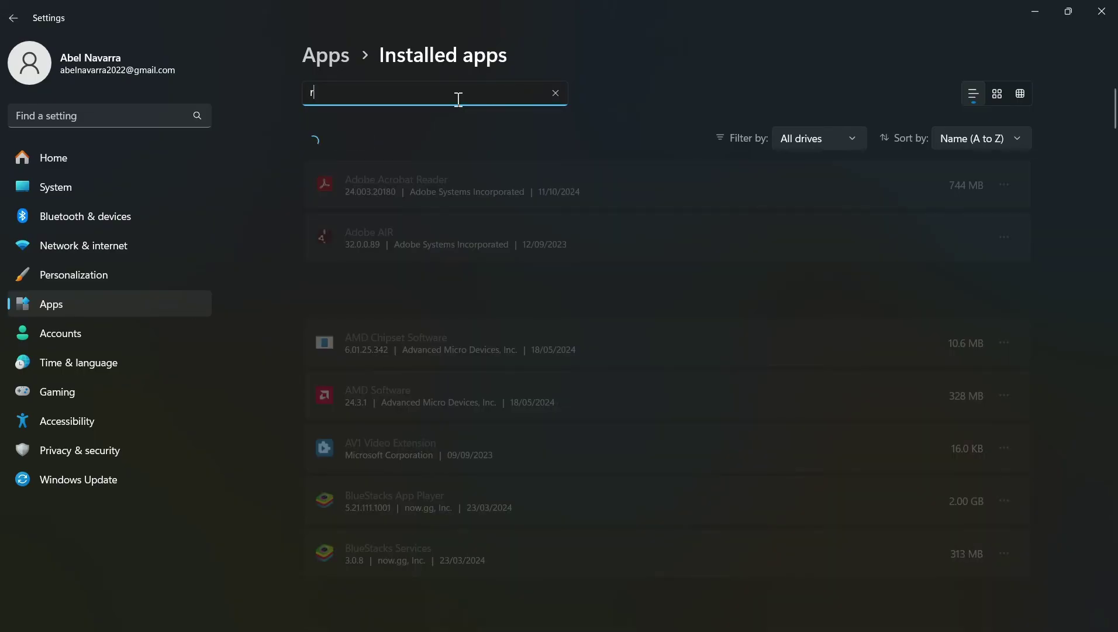
{"action": "type", "text": "oblo"}
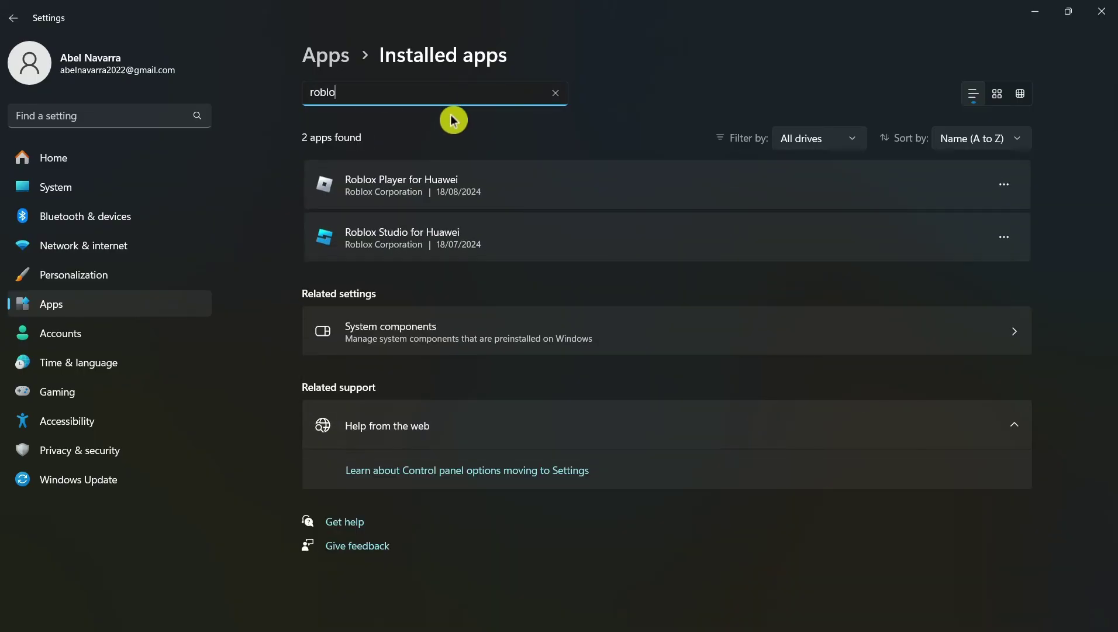
{"action": "left_click", "coordinate": [436, 186]}
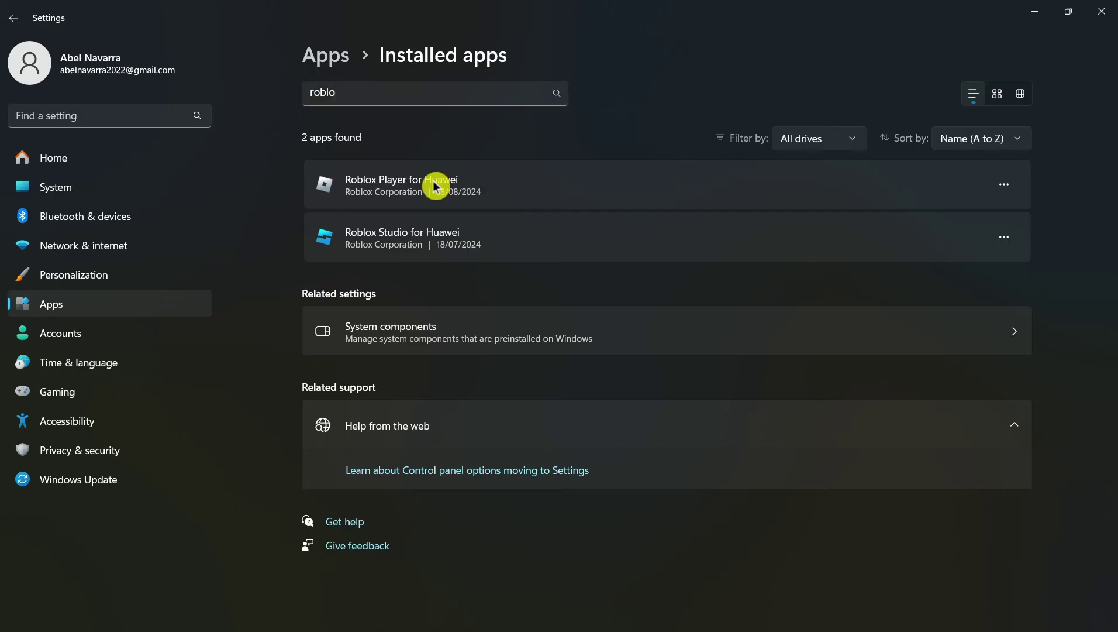
{"action": "left_click", "coordinate": [1006, 185]}
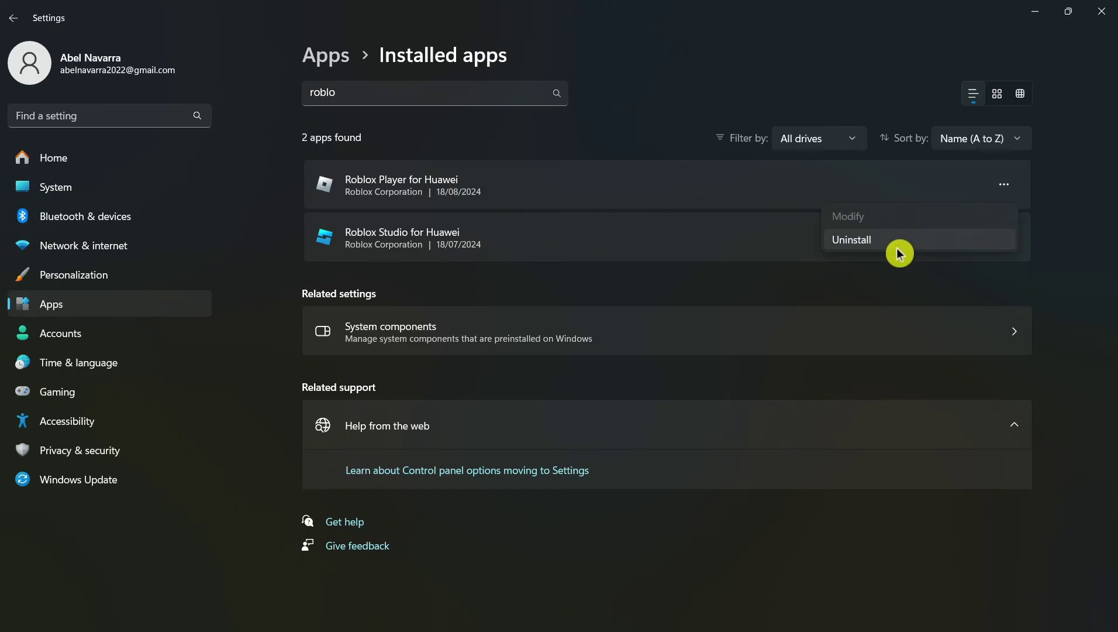
Back in Chrome, visit the Banana Eats experience page, then switch to the Roblox Support Contact Us tab
{"action": "left_click", "coordinate": [704, 614]}
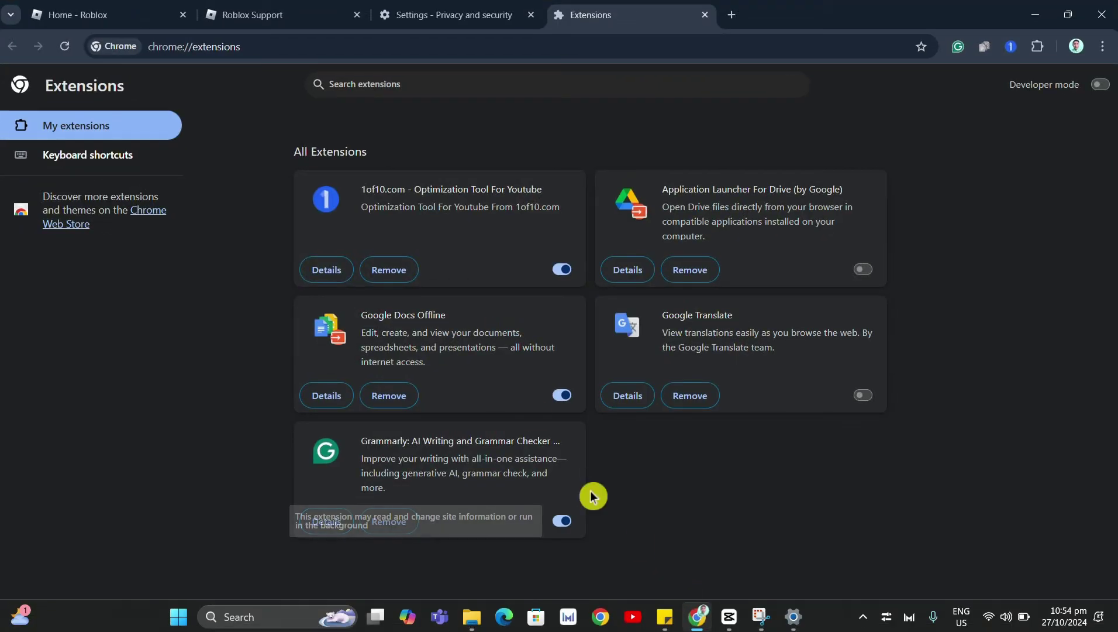
{"action": "left_click", "coordinate": [731, 15]}
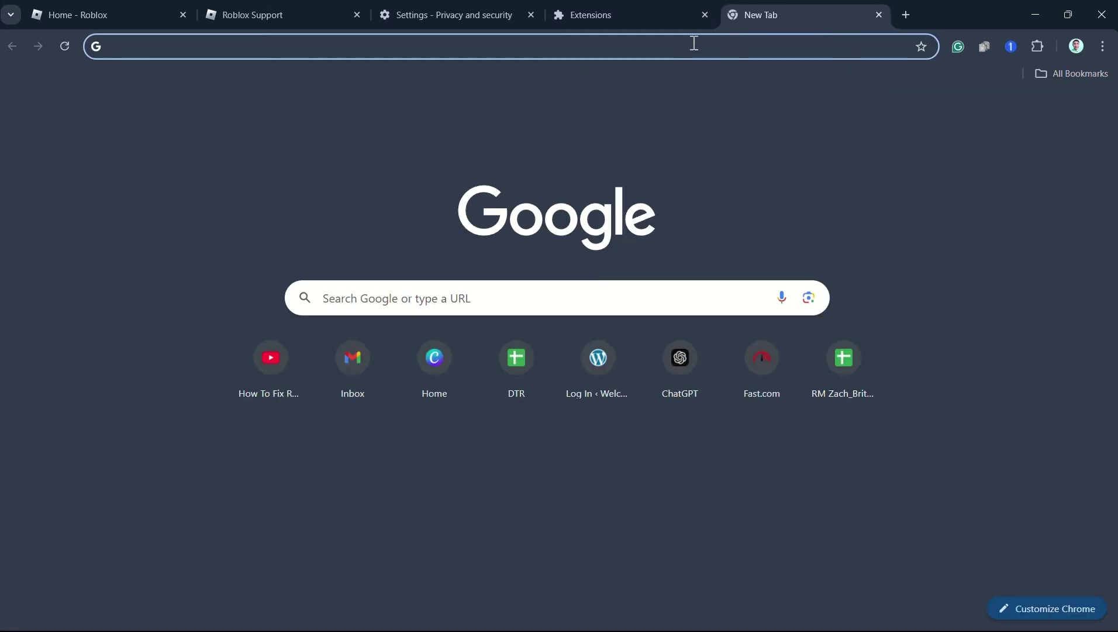
{"action": "left_click", "coordinate": [135, 9]}
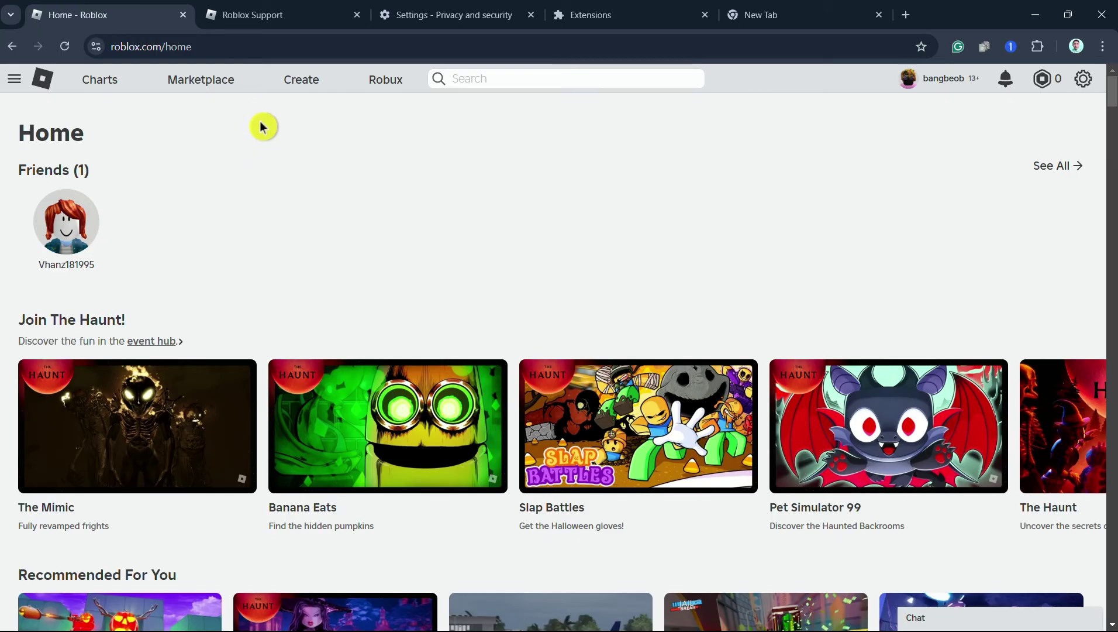
{"action": "left_click", "coordinate": [417, 451]}
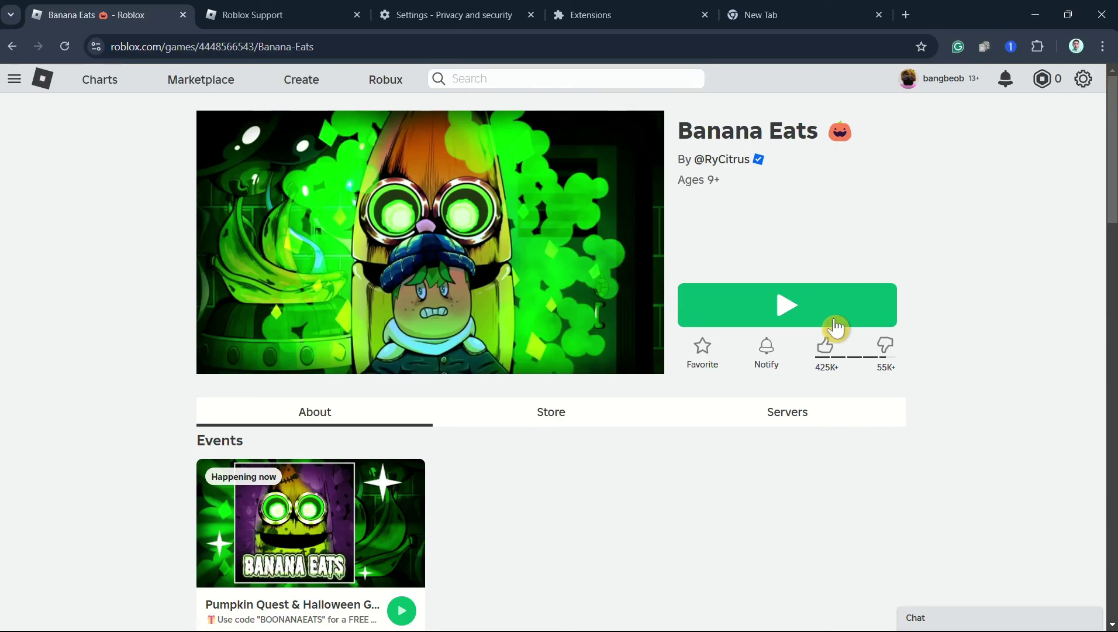
{"action": "left_click", "coordinate": [279, 13]}
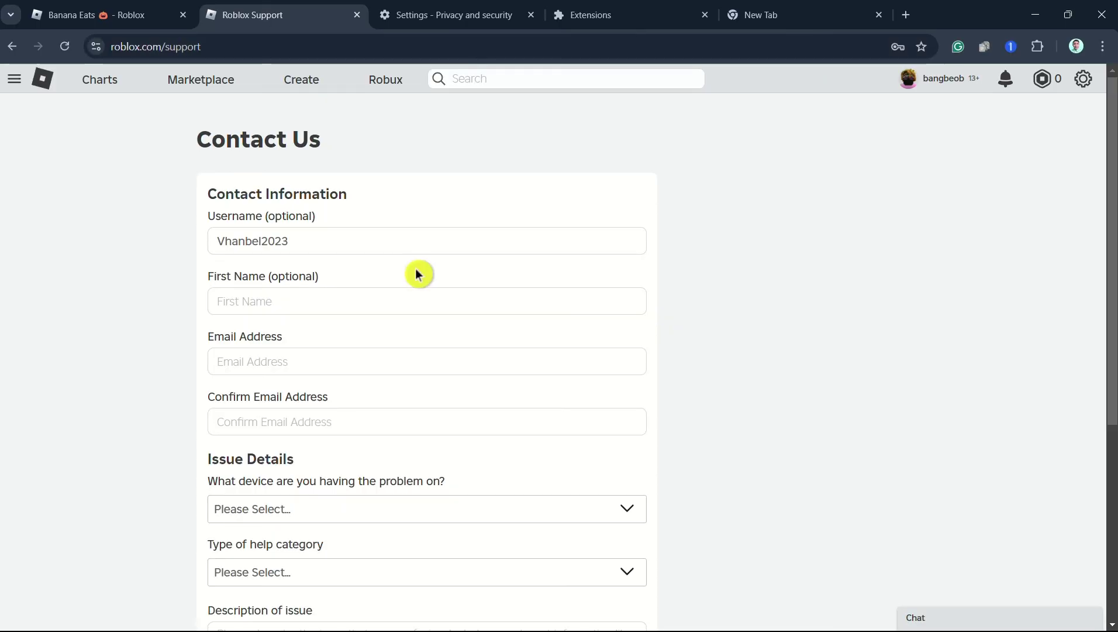
{"action": "scroll", "coordinate": [417, 272], "scroll_direction": "down", "scroll_amount": 4}
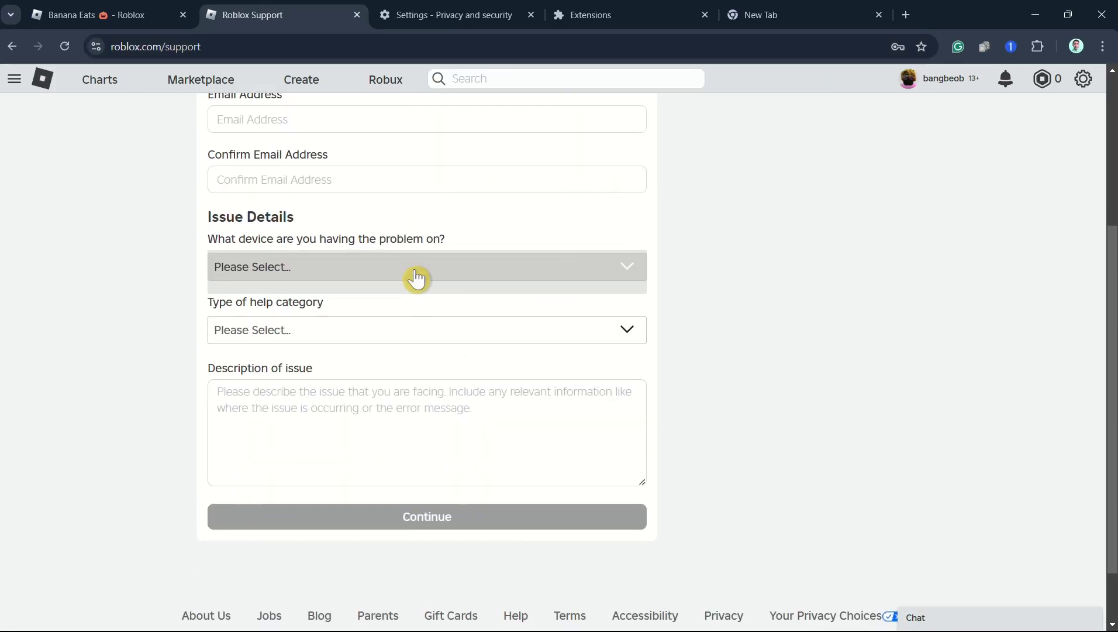
{"action": "scroll", "coordinate": [417, 277], "scroll_direction": "down", "scroll_amount": 1}
{"action": "scroll", "coordinate": [416, 279], "scroll_direction": "up", "scroll_amount": 4}
{"action": "scroll", "coordinate": [413, 274], "scroll_direction": "down", "scroll_amount": 4}
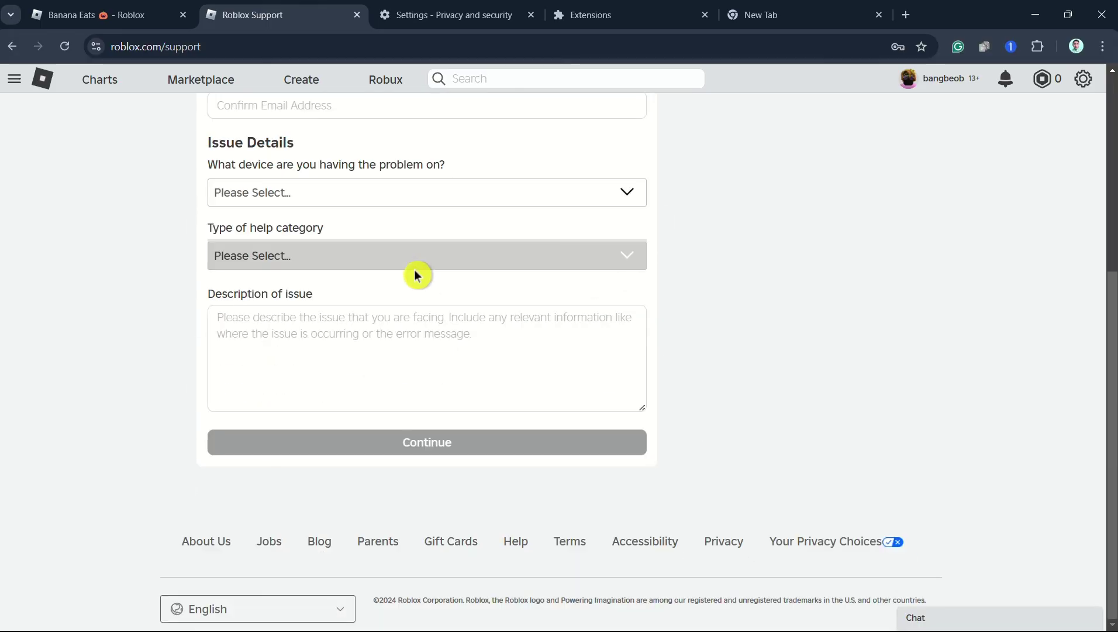
{"action": "scroll", "coordinate": [414, 270], "scroll_direction": "up", "scroll_amount": 4}
{"action": "scroll", "coordinate": [557, 368], "scroll_direction": "down", "scroll_amount": 3}
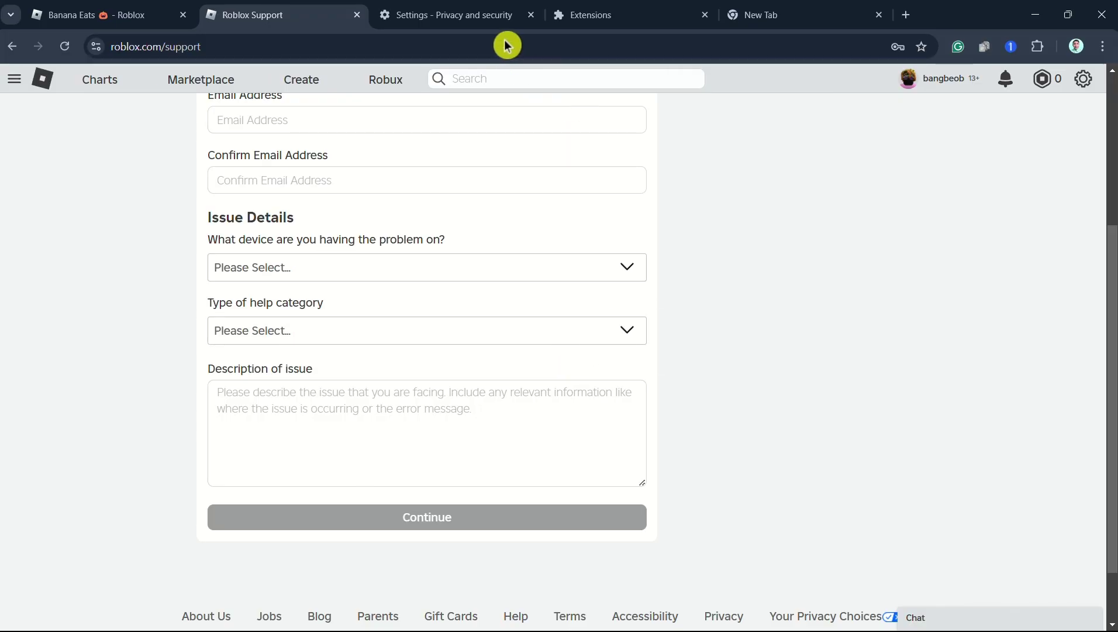
{"action": "scroll", "coordinate": [544, 379], "scroll_direction": "up", "scroll_amount": 3}
{"action": "scroll", "coordinate": [560, 372], "scroll_direction": "down", "scroll_amount": 3}
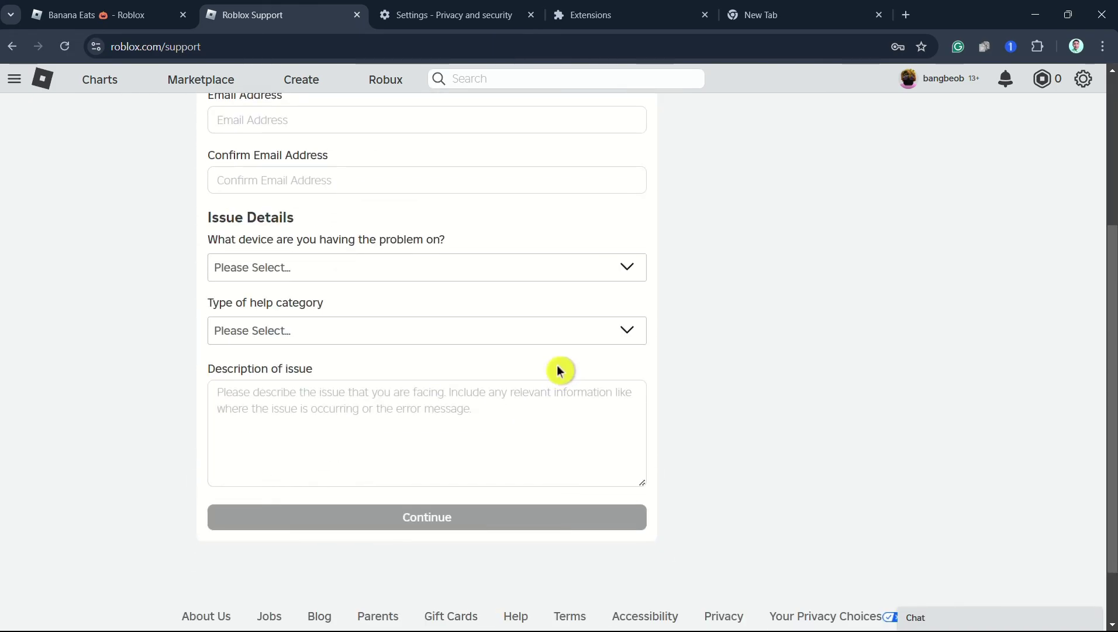